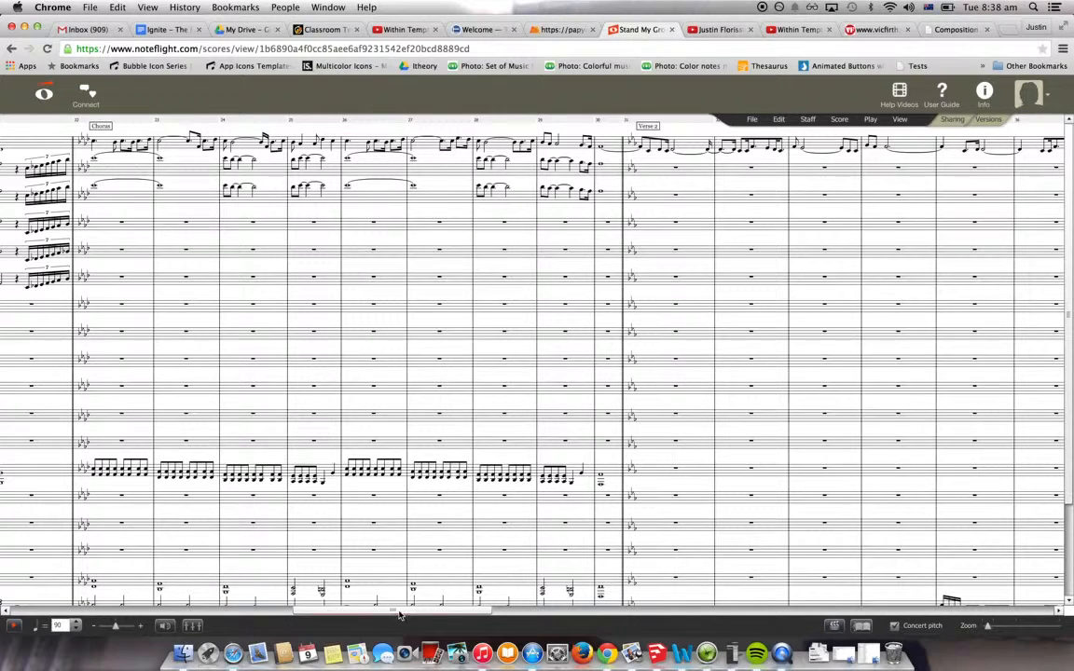
Select the empty chorus measure 22 on the seventh visible staff of the score.
left_click_drag(399, 616, 365, 614)
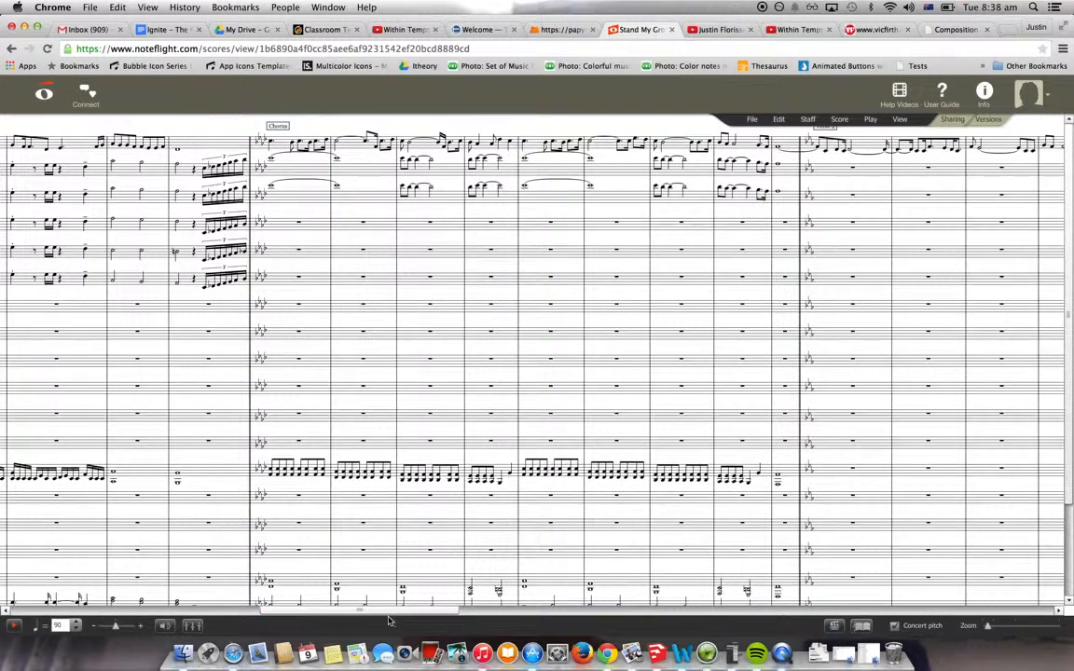
left_click_drag(390, 615, 426, 608)
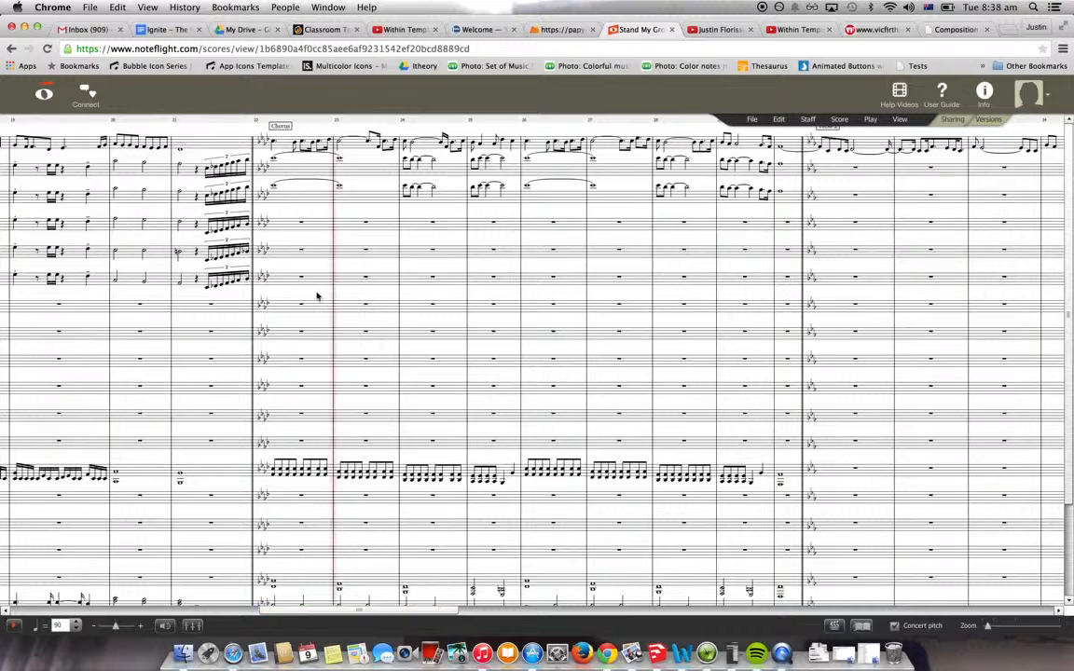
left_click(315, 309)
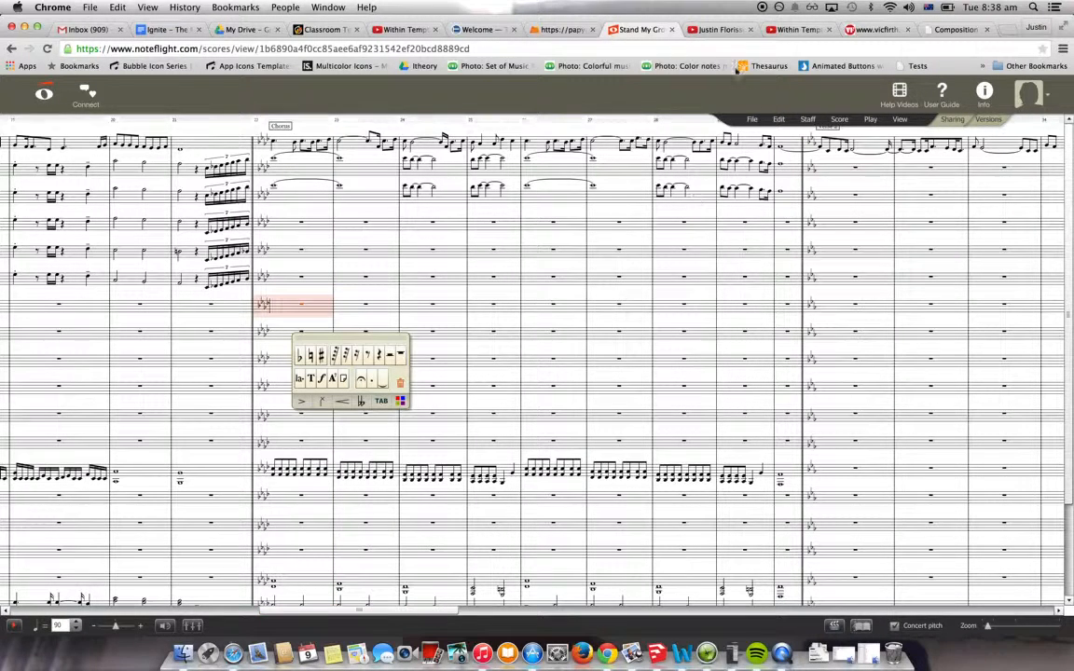
Switch to the Within Temptation - Stand My Ground YouTube video and listen to the passage from about 1:02 to 1:11.
left_click(794, 30)
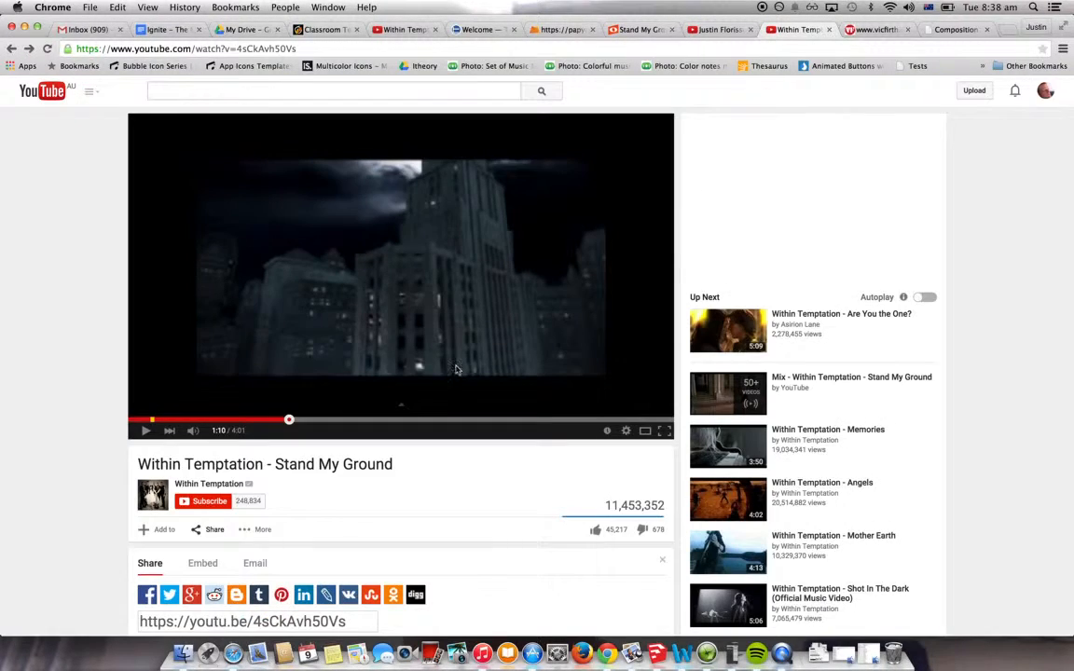
left_click(641, 30)
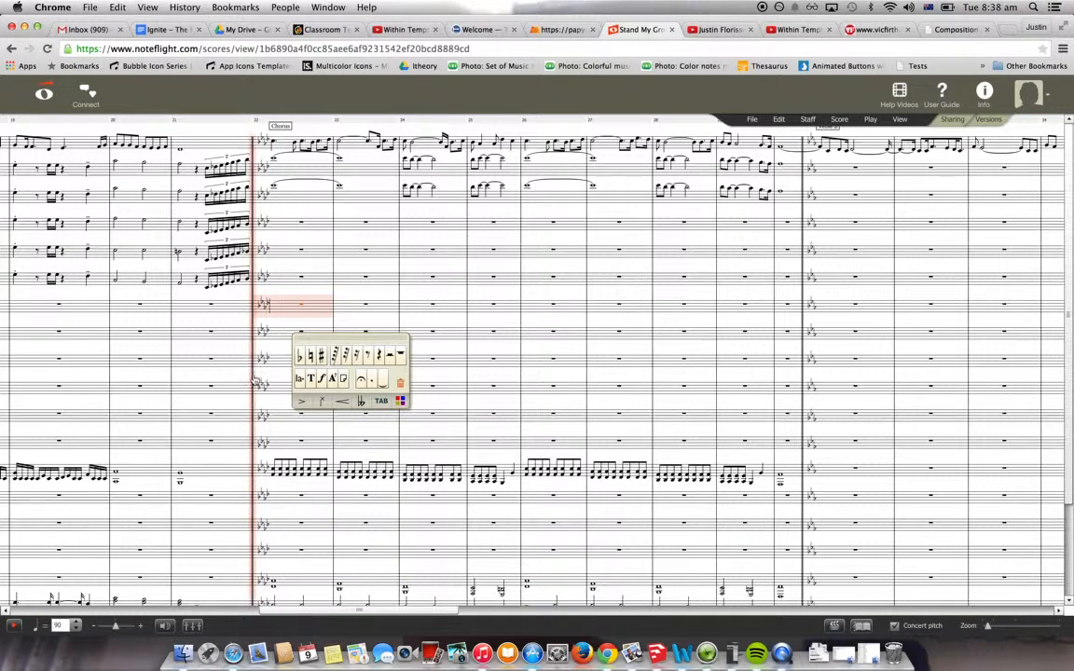
left_click(791, 30)
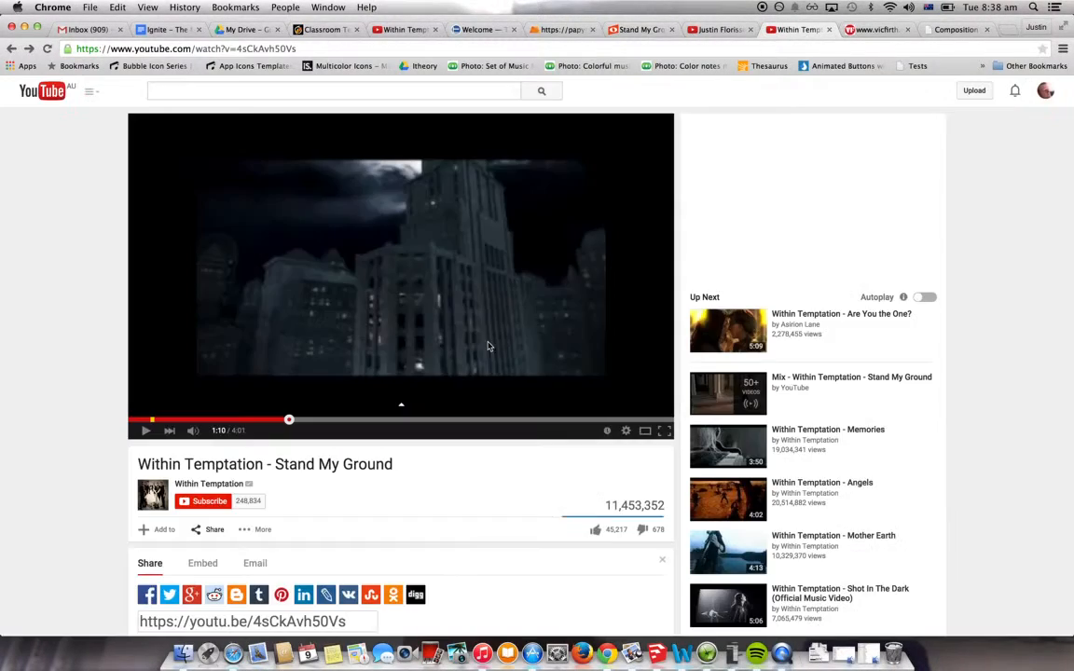
left_click(278, 419)
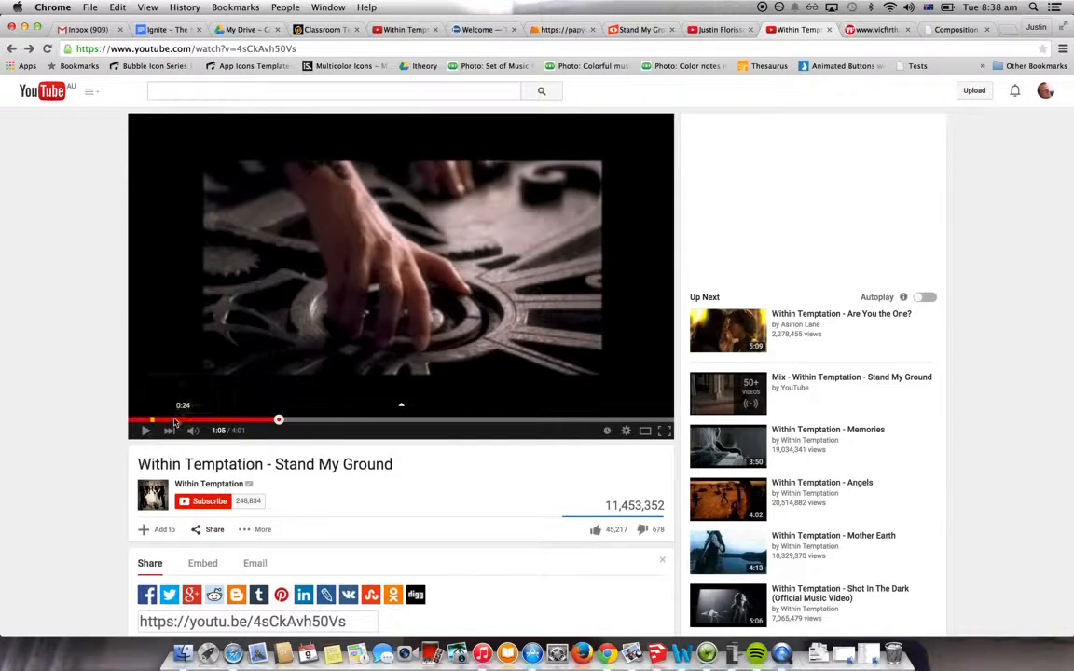
left_click(147, 432)
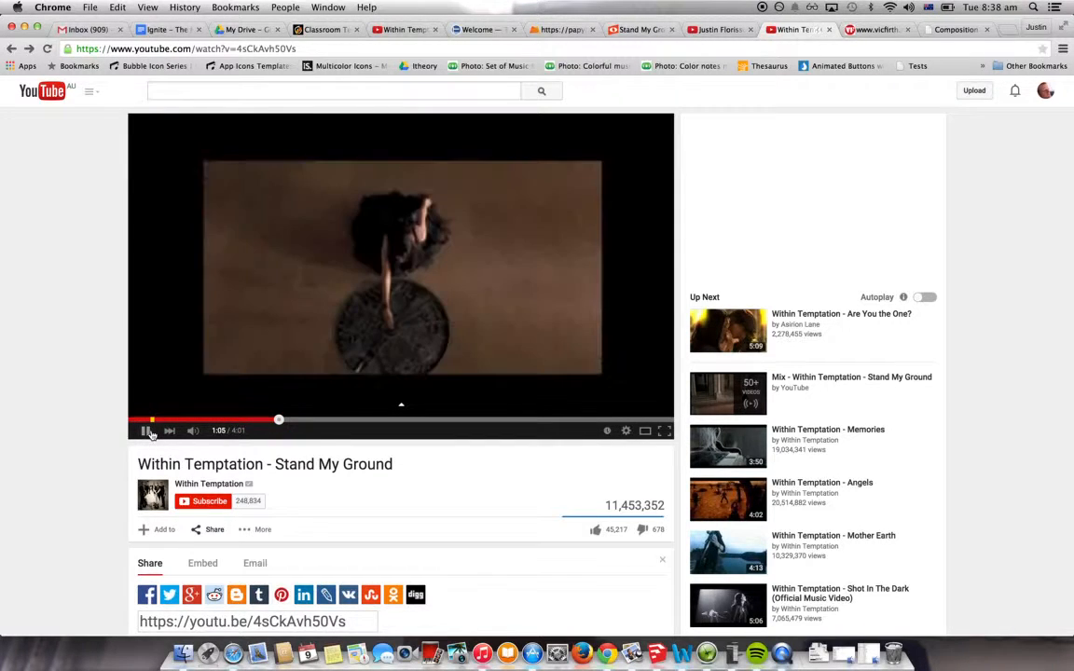
left_click(267, 420)
left_click(263, 420)
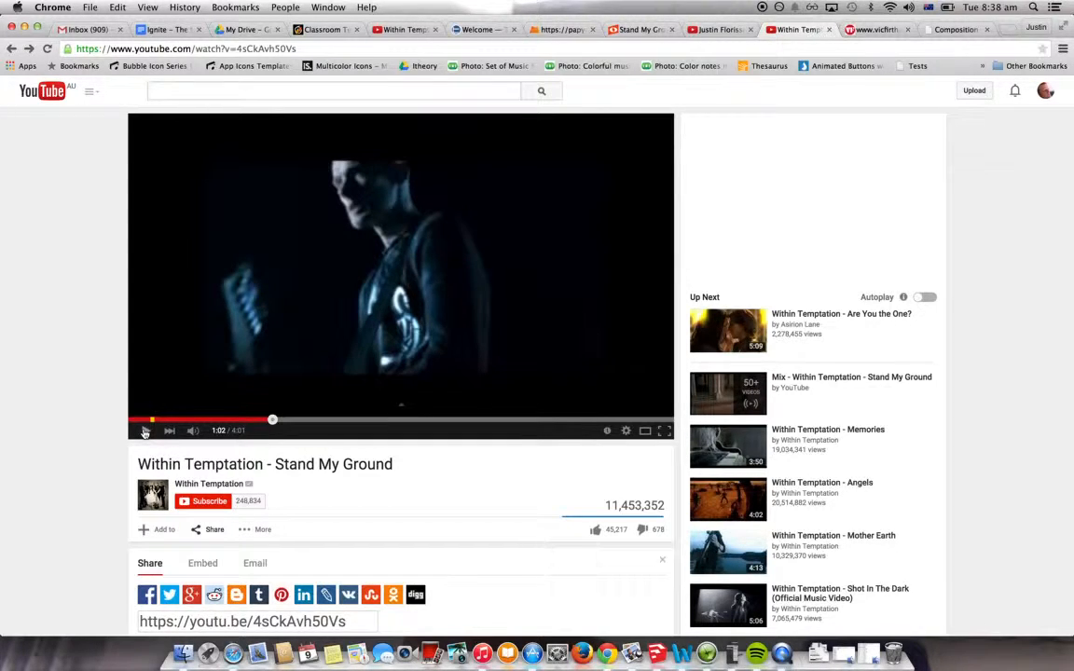
left_click(145, 432)
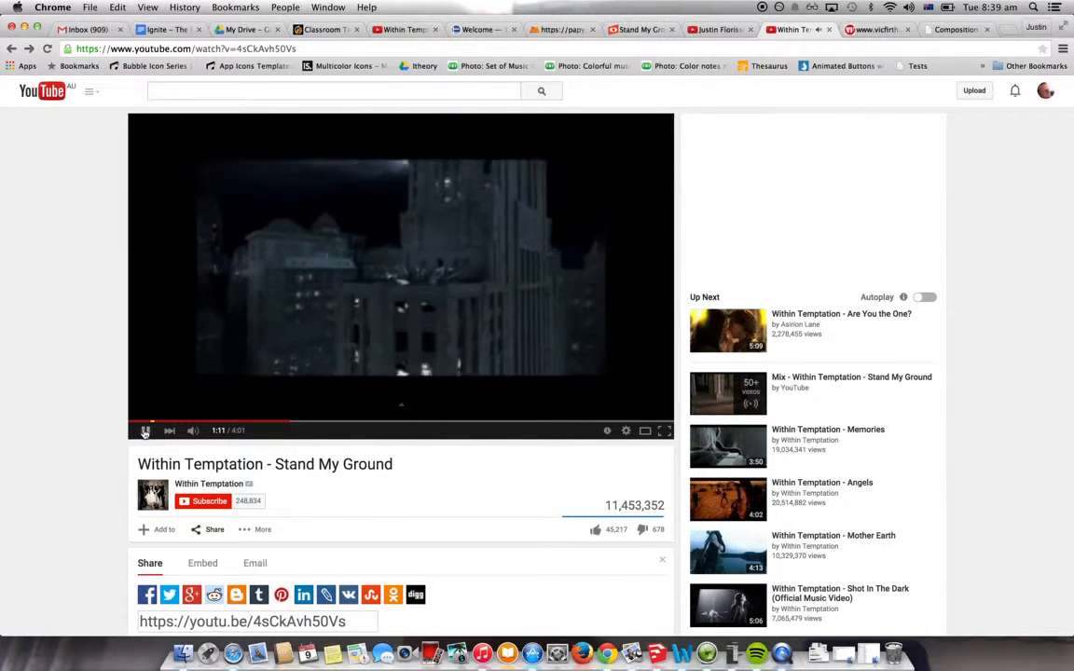
left_click(144, 432)
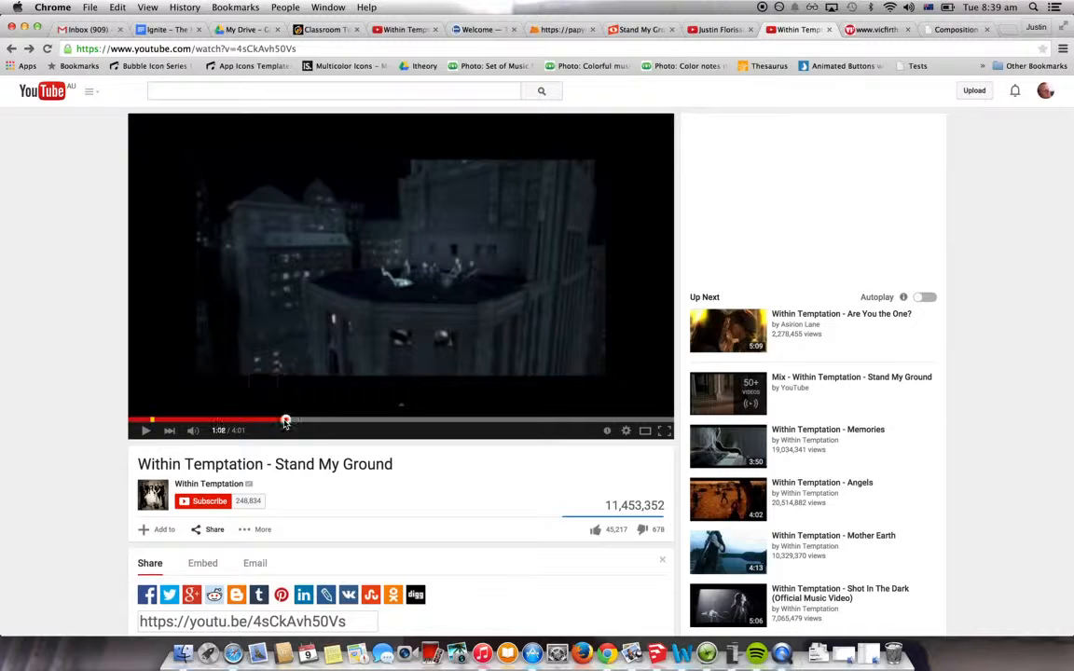
Replay the video from about 1:08 and listen to the line heard there, pausing at 1:16.
left_click(285, 421)
left_click(145, 431)
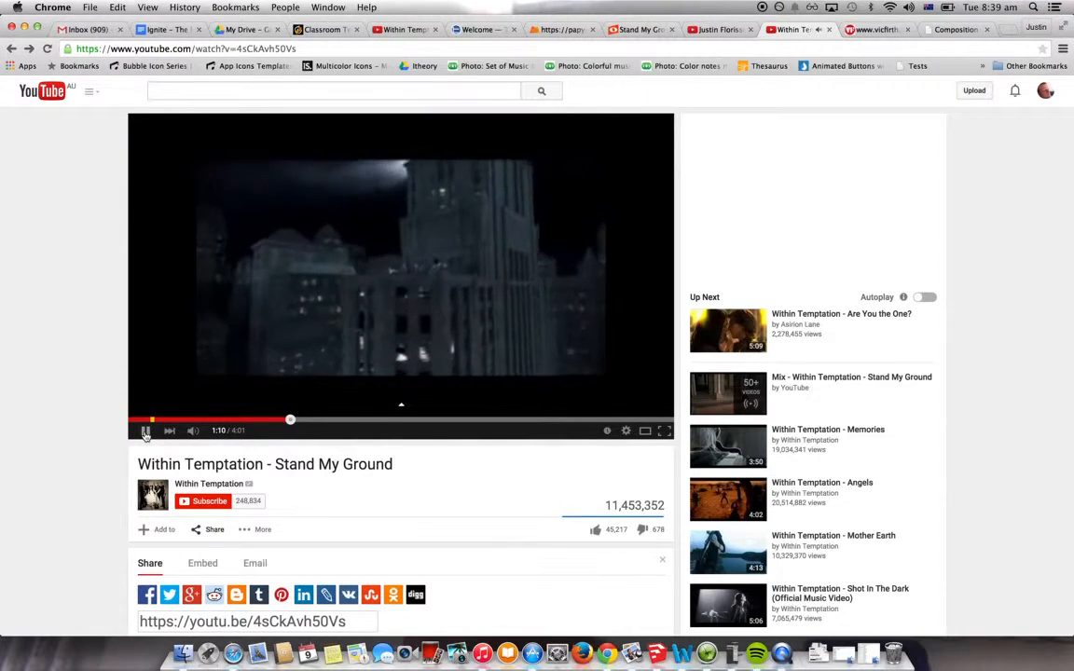
left_click(146, 431)
left_click(284, 420)
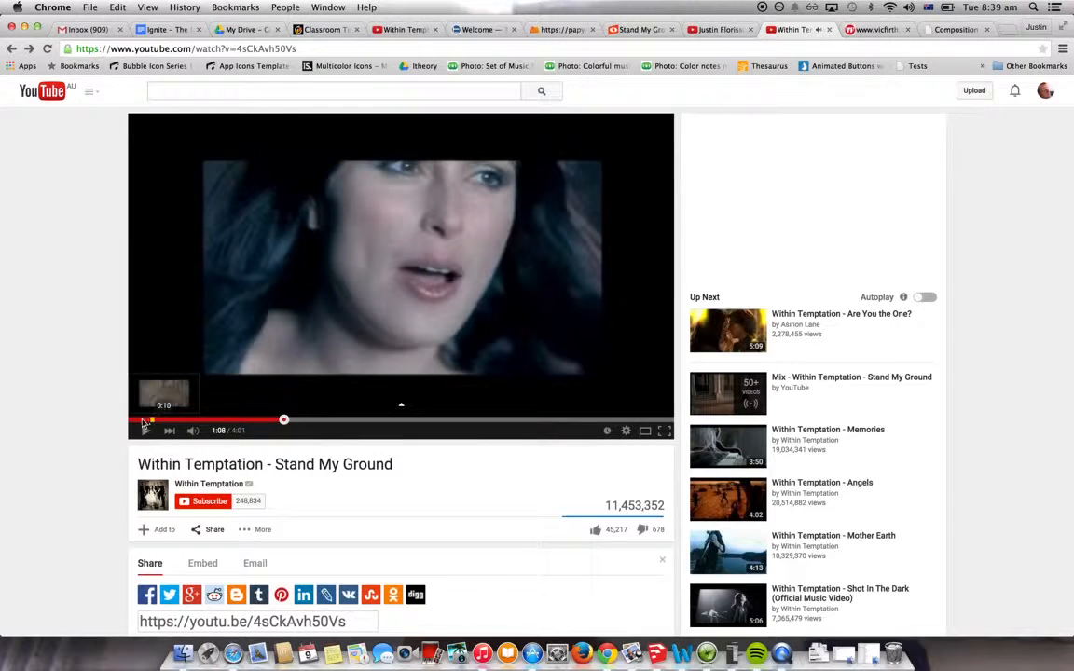
left_click(146, 431)
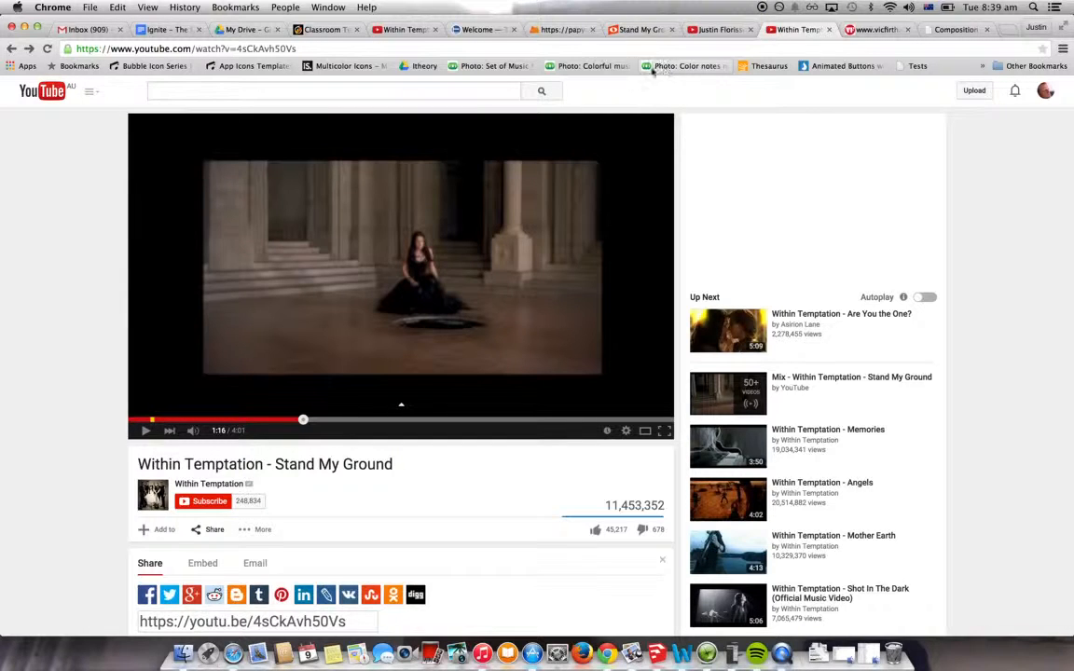
Return to the Noteflight score, select measure 22 on the seventh visible staff and move the floating palette clear of the chorus measures.
left_click(632, 32)
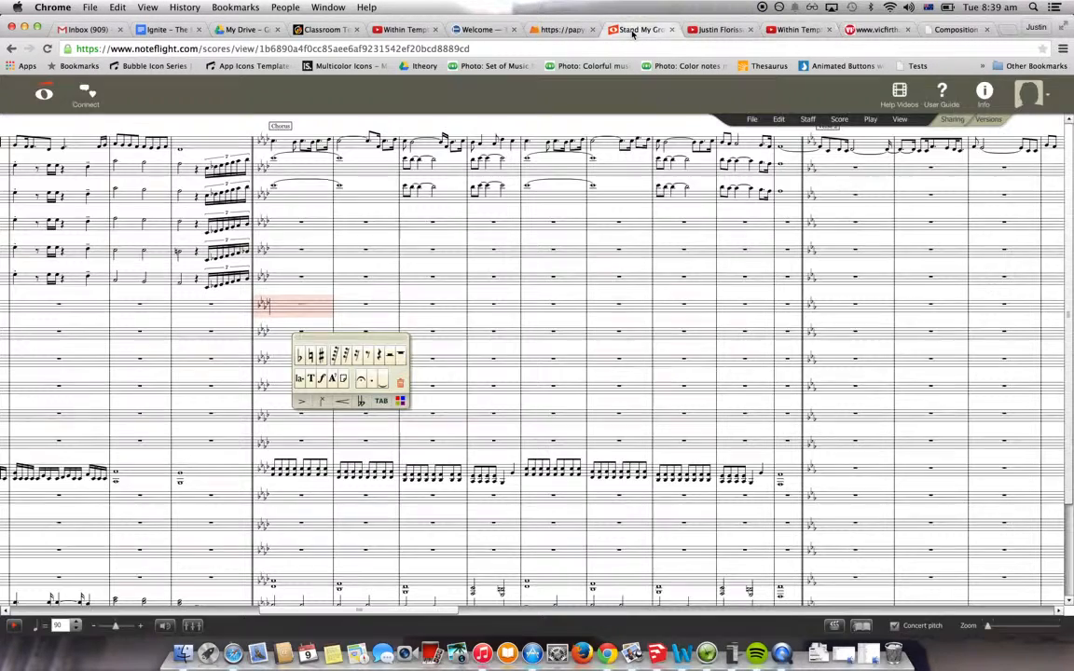
left_click(287, 277)
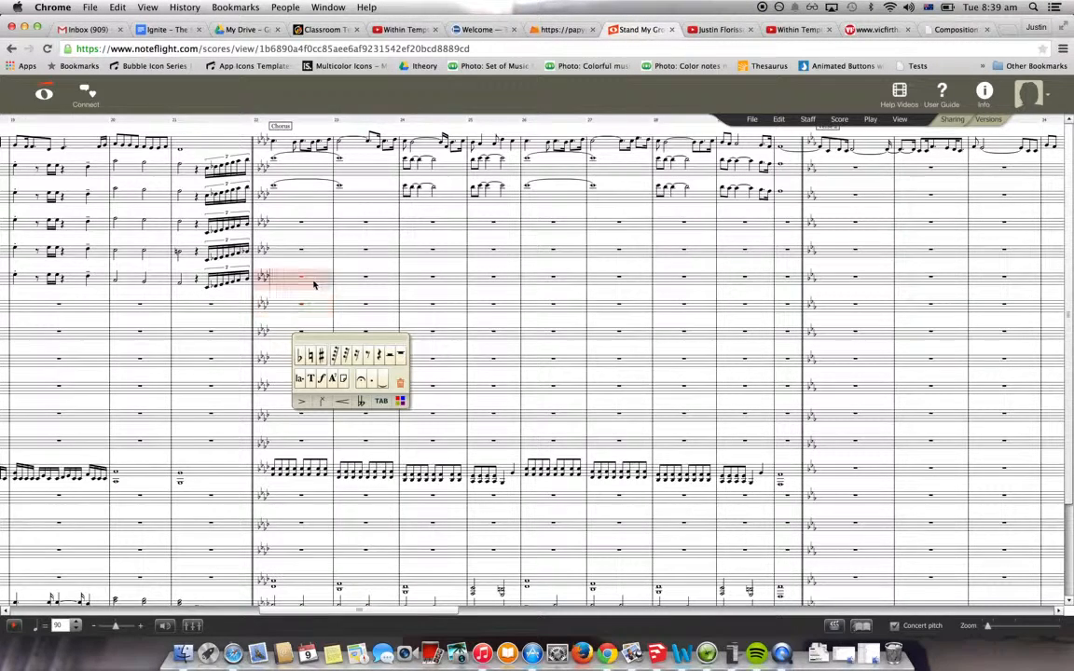
left_click(280, 306)
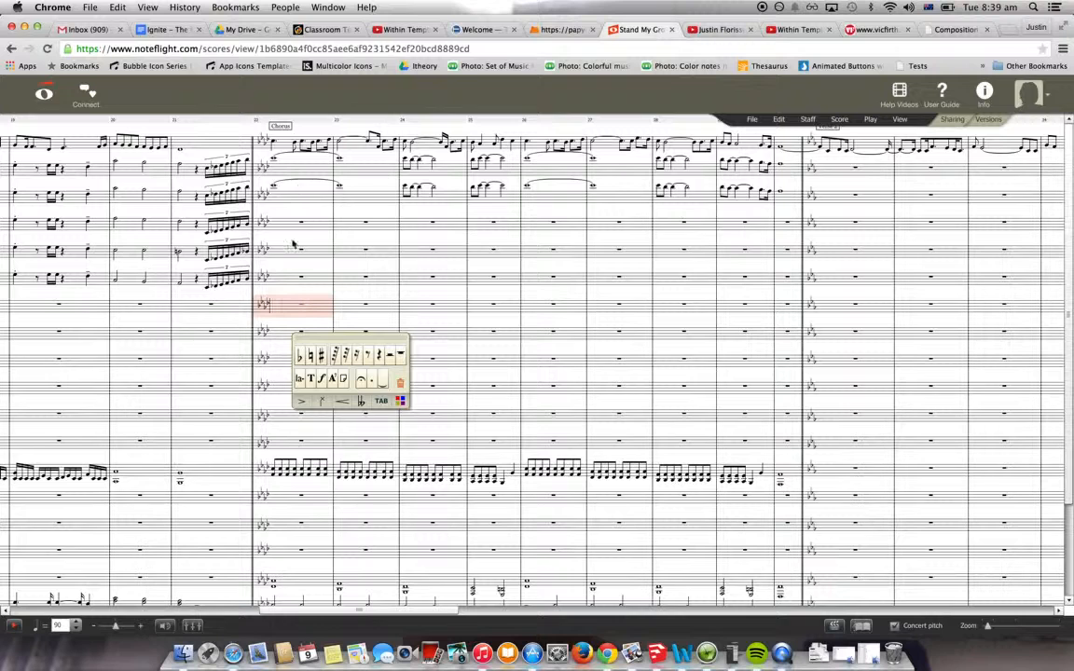
left_click_drag(319, 338, 149, 300)
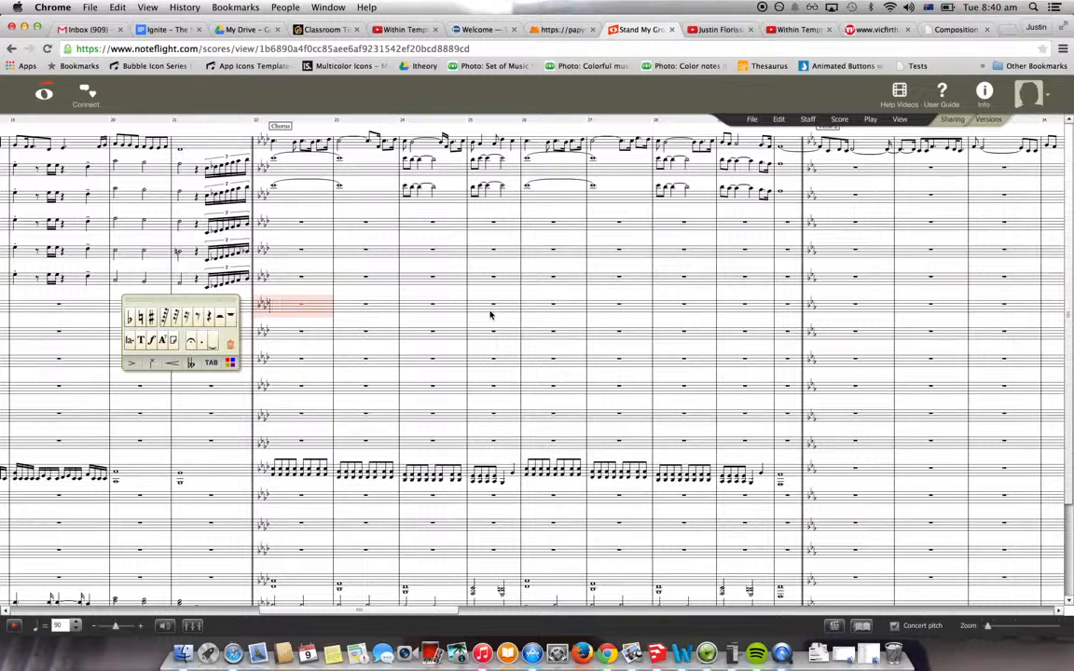
Enter two quarter rests followed by a quarter note on beat 3 in measure 26 of the seventh visible staff.
left_click(542, 307)
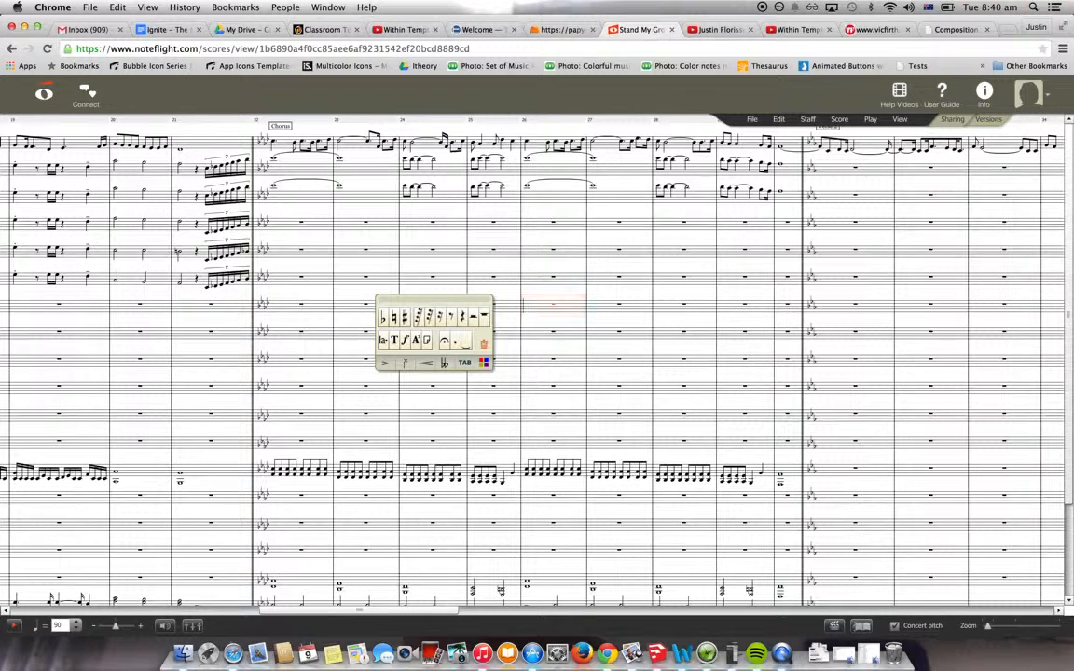
key("Right")
key("Left")
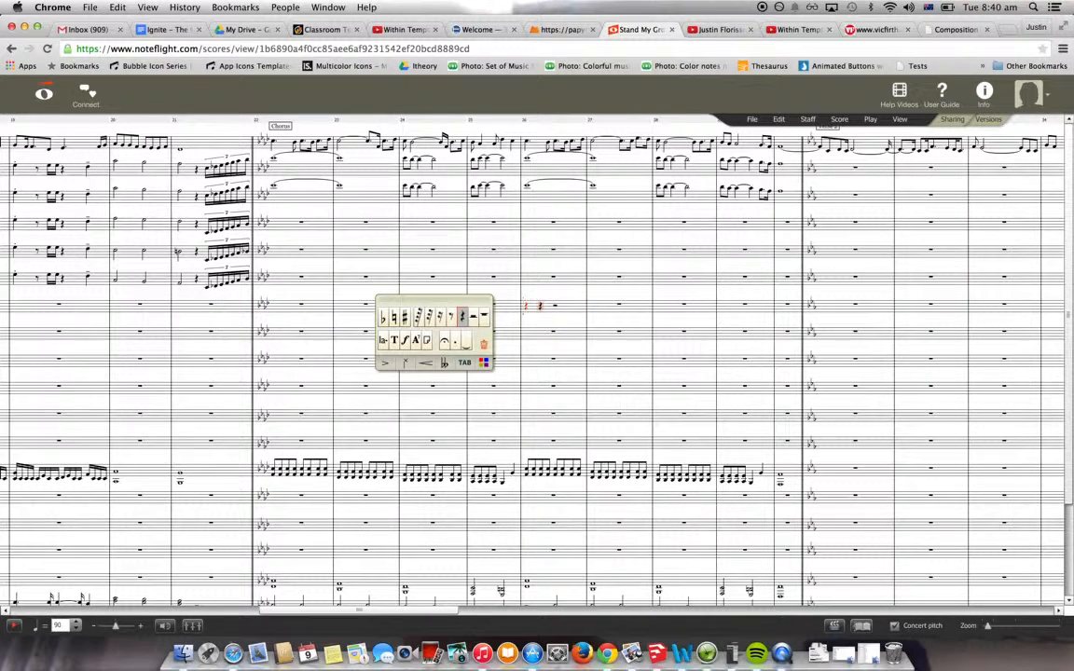
key("Right")
key("Right")
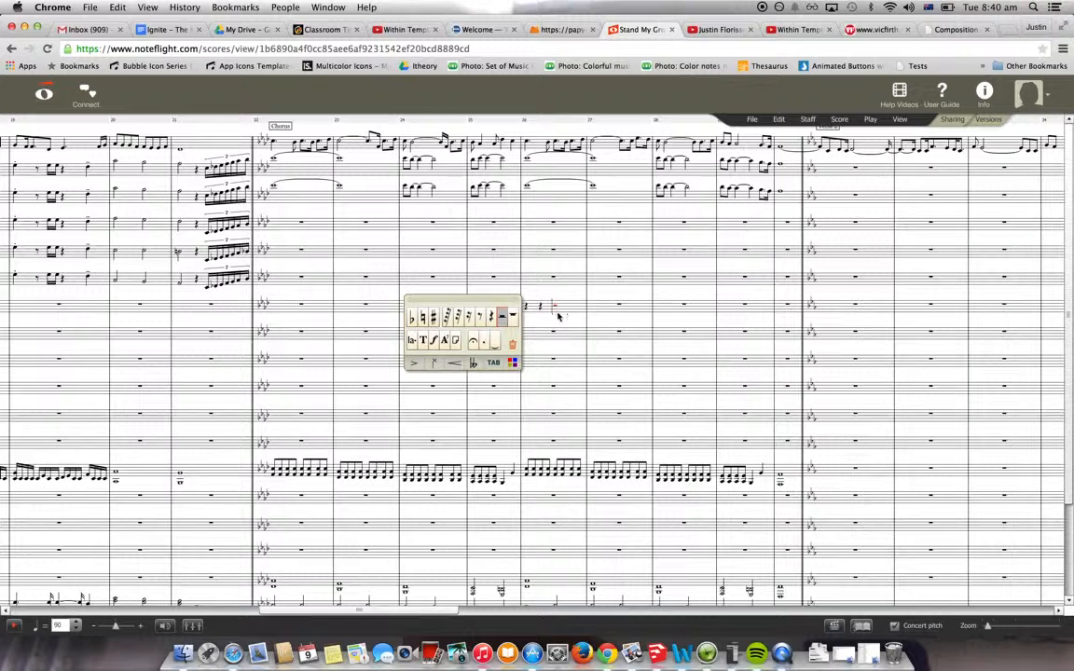
left_click(557, 308)
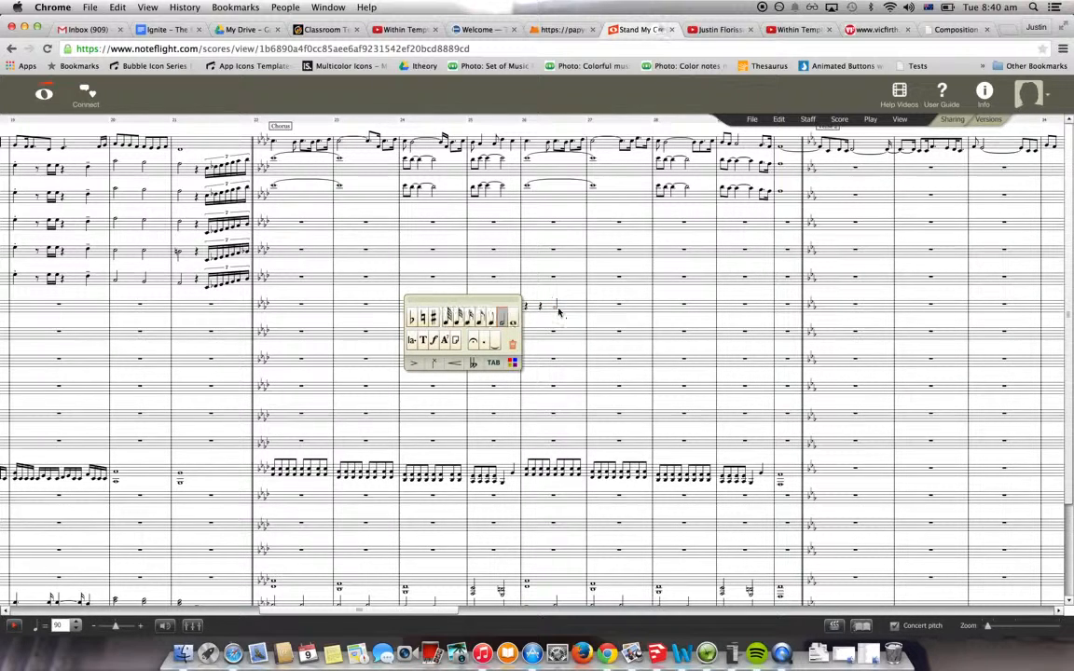
key("5")
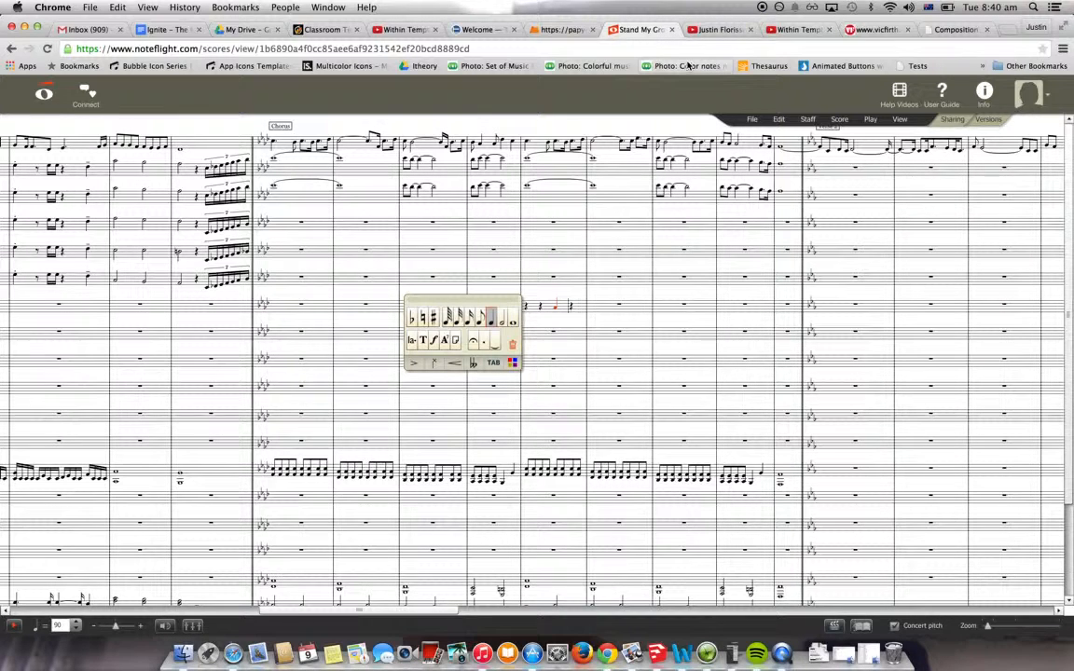
Switch to the Stand My Ground video and replay the passage from about 1:10 to check the melody.
left_click(799, 30)
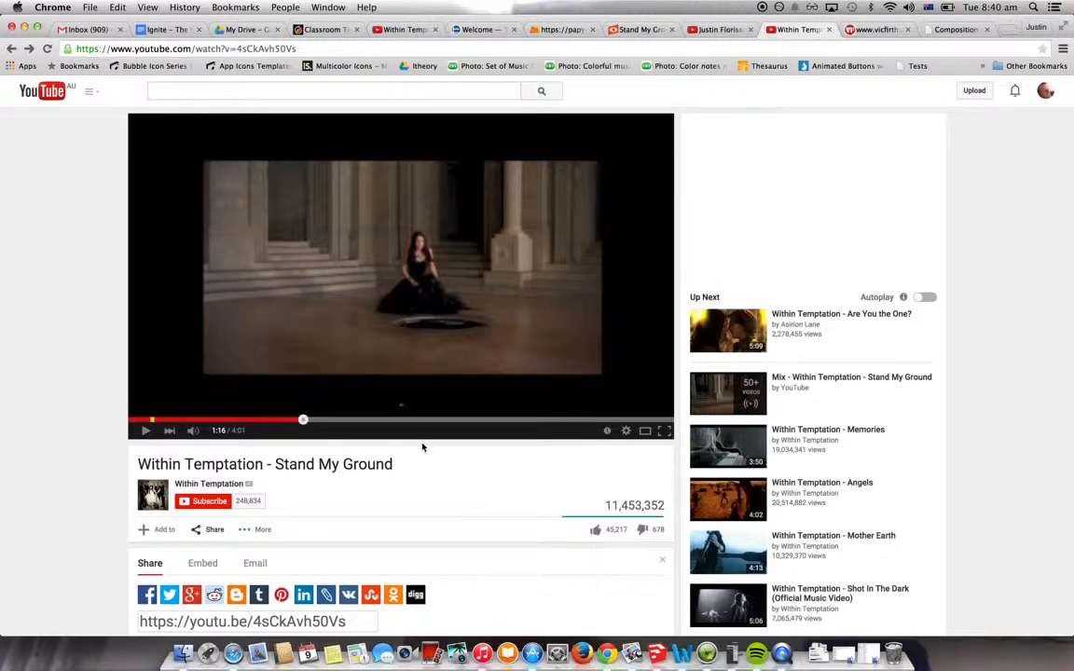
left_click(300, 420)
left_click(144, 431)
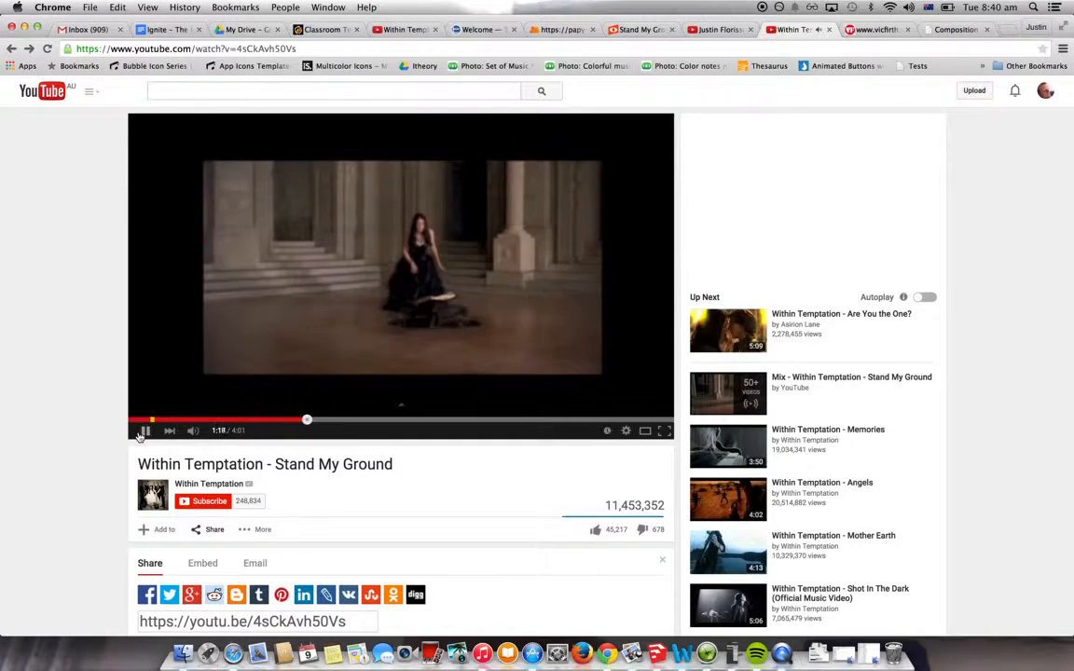
left_click(290, 420)
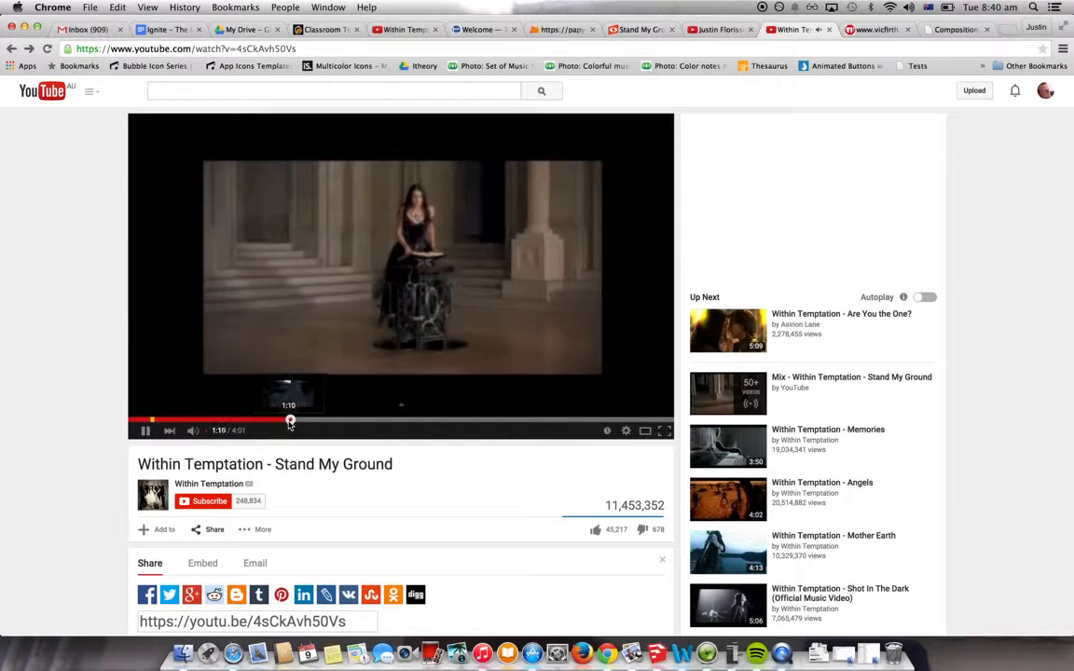
left_click(147, 432)
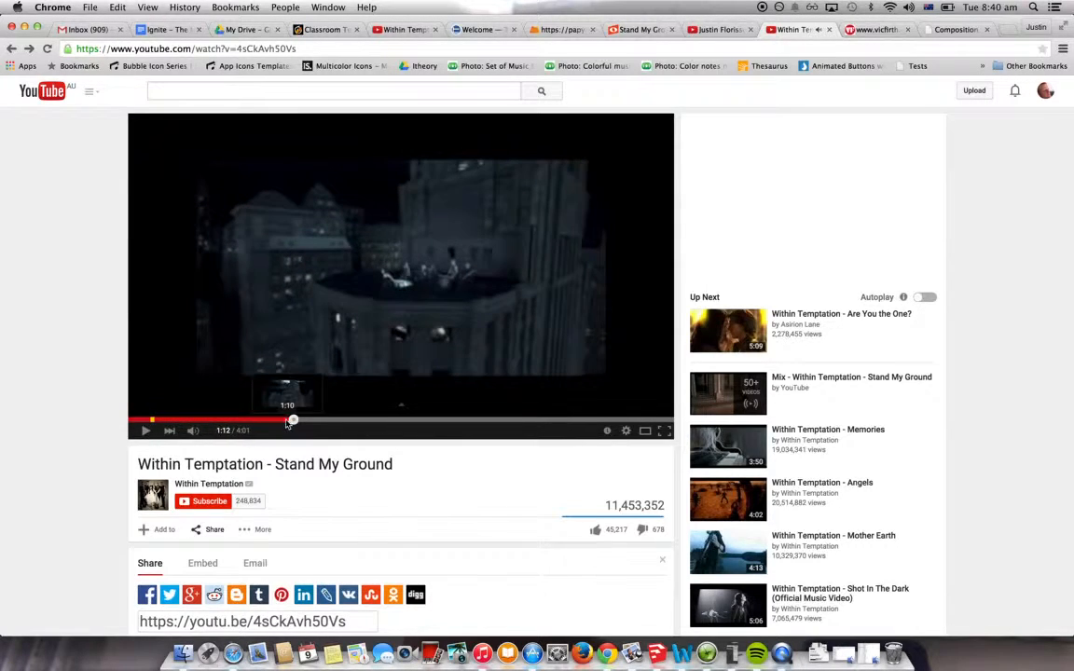
left_click(286, 421)
left_click(146, 430)
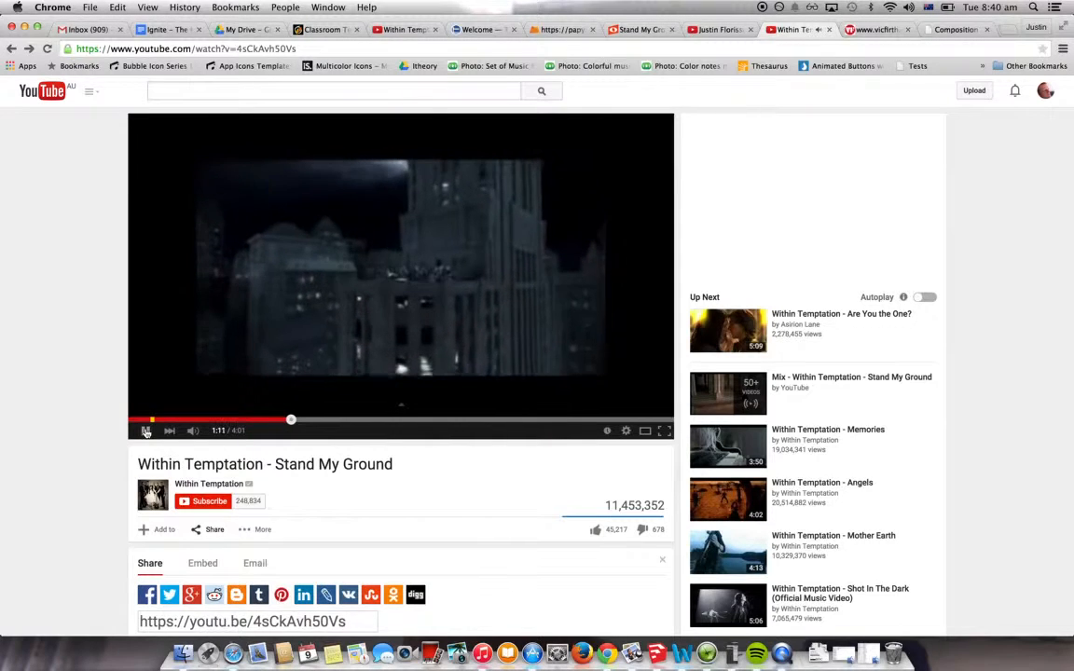
left_click(145, 432)
Back in Noteflight, continue the seventh staff's line with a quarter note ending measure 26, four descending quarter notes in measure 27 and a half note starting measure 28.
left_click(621, 30)
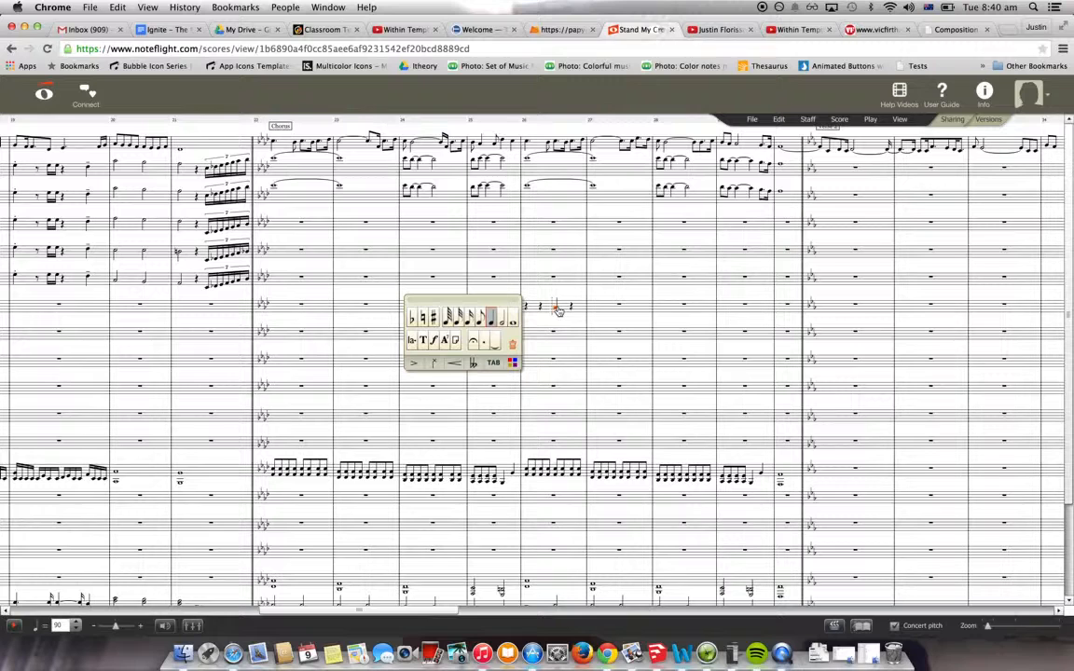
left_click(572, 307)
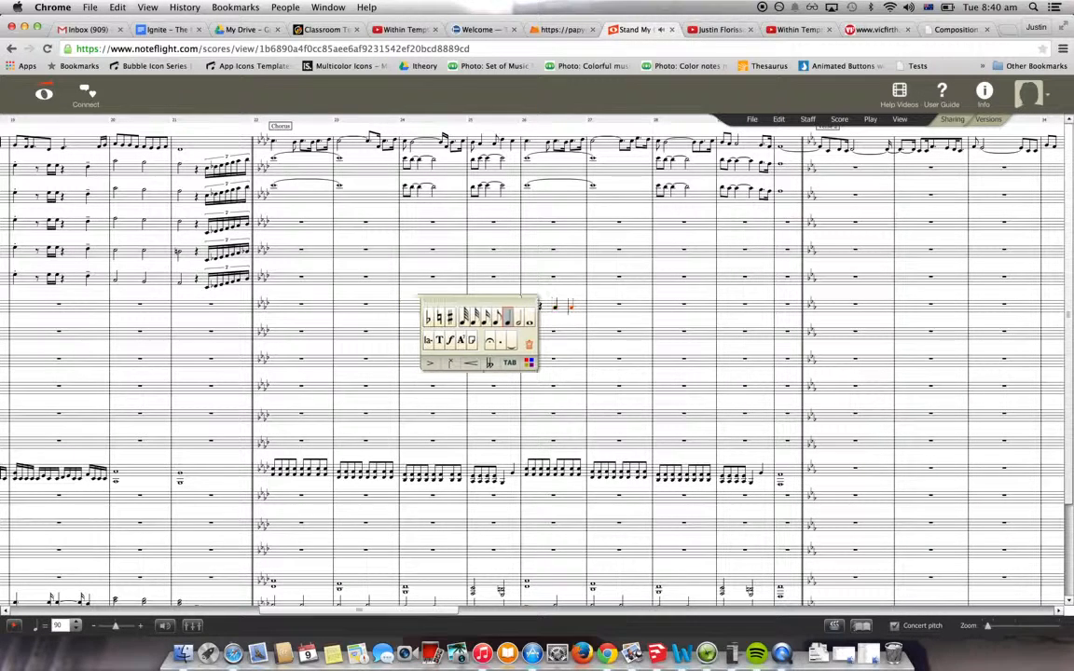
key("g")
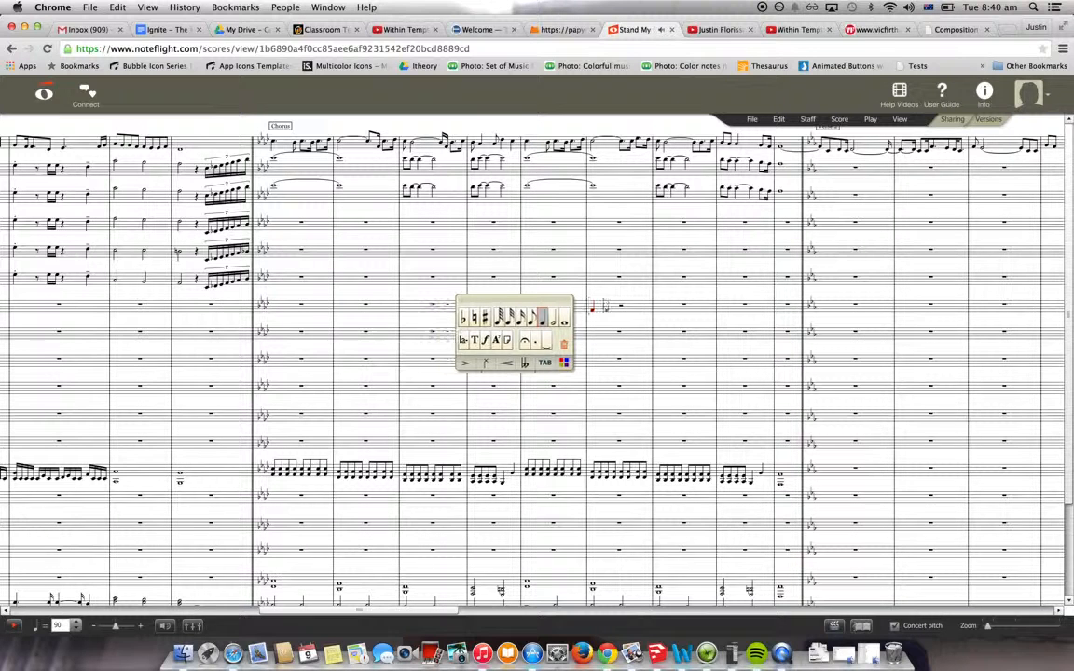
key("g")
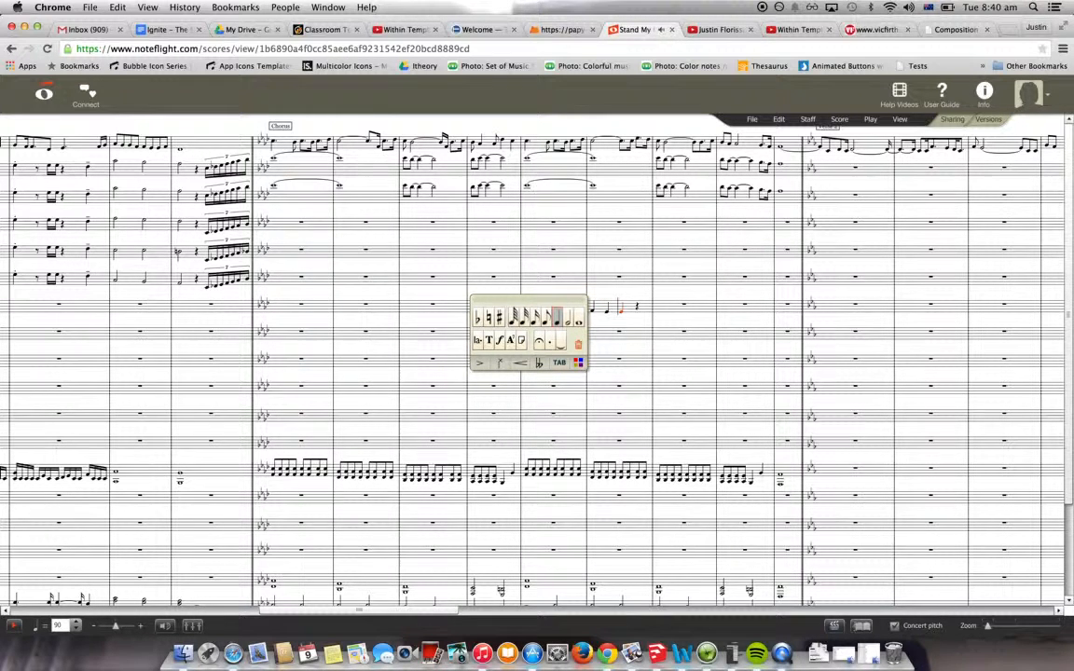
key("g")
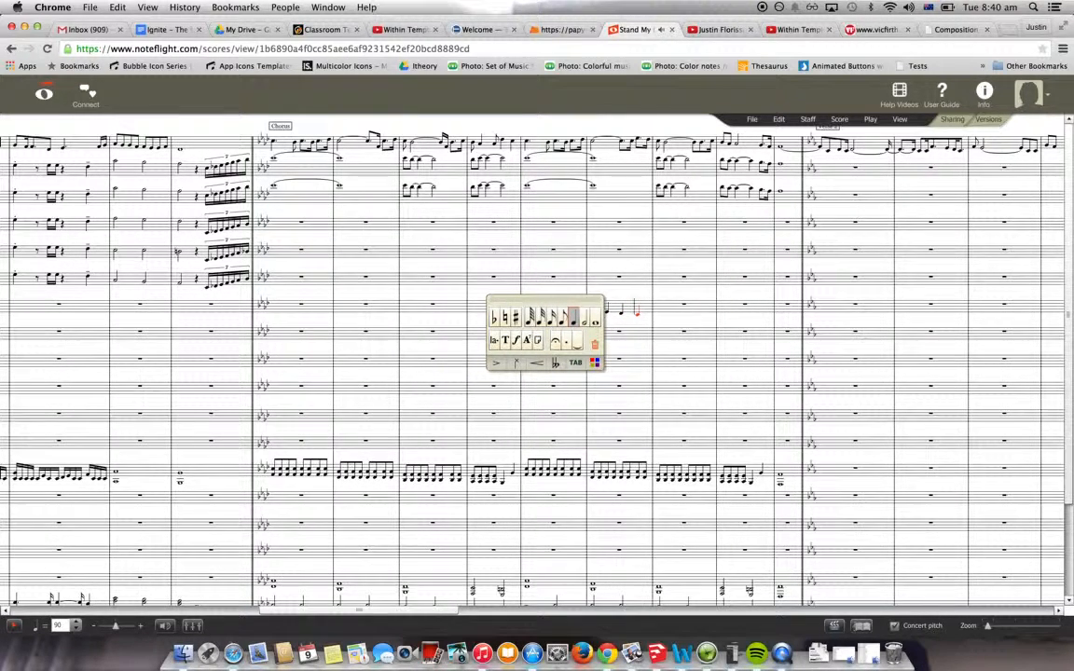
key("g")
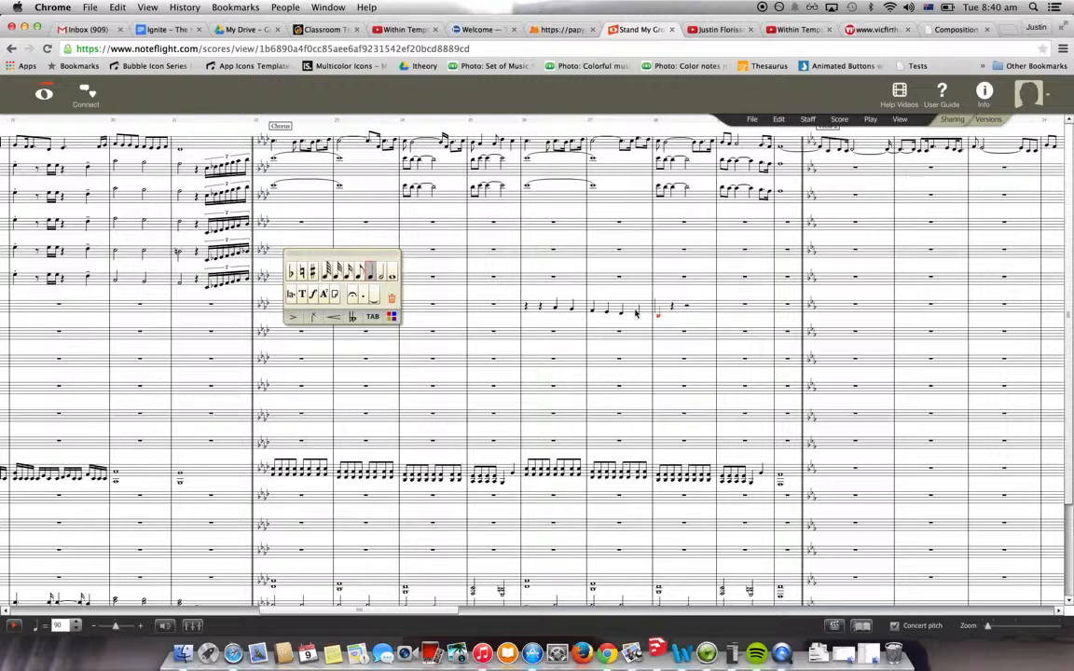
key("6")
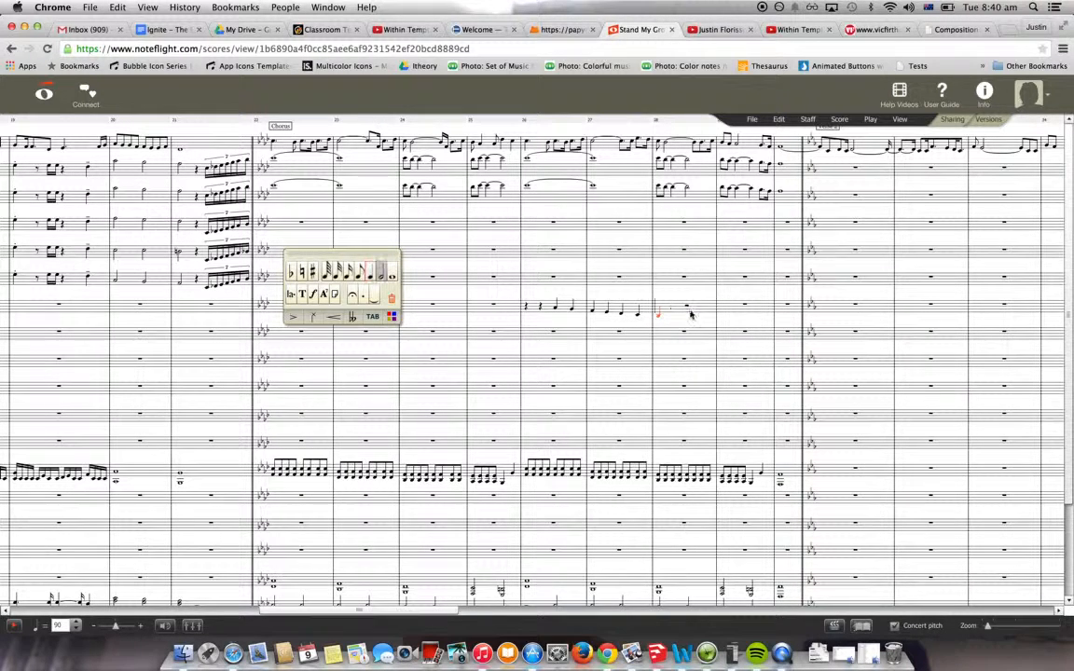
Check the measure 26 notes in the accompaniment staves near the end of the score against the new melody line.
left_click(638, 370)
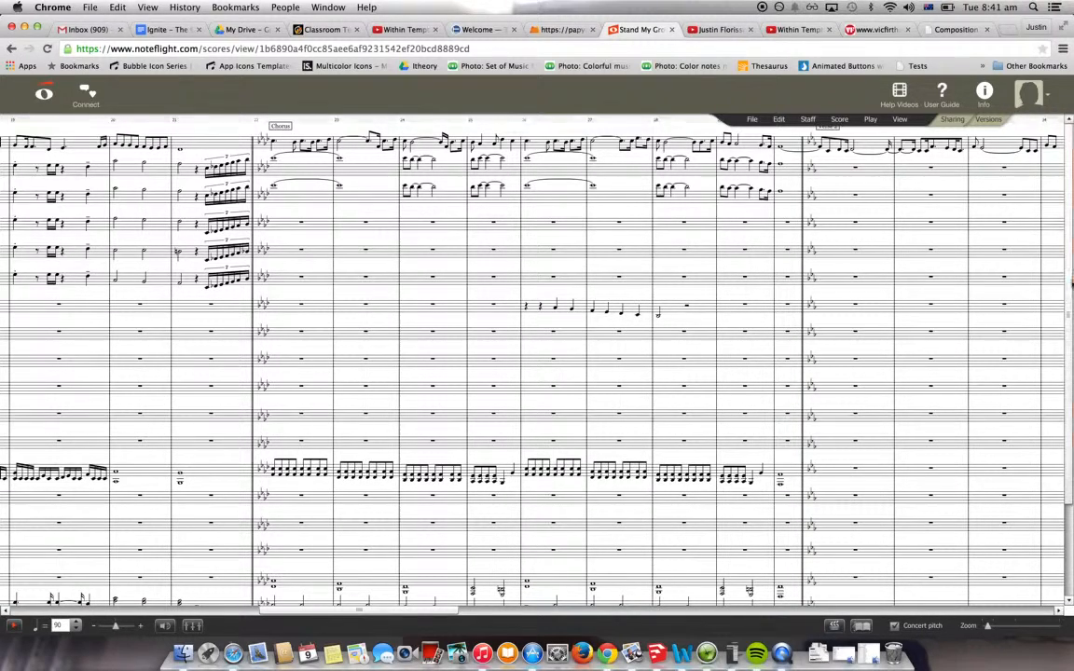
scroll(1070, 315, "down", 2)
scroll(1070, 315, "down", 3)
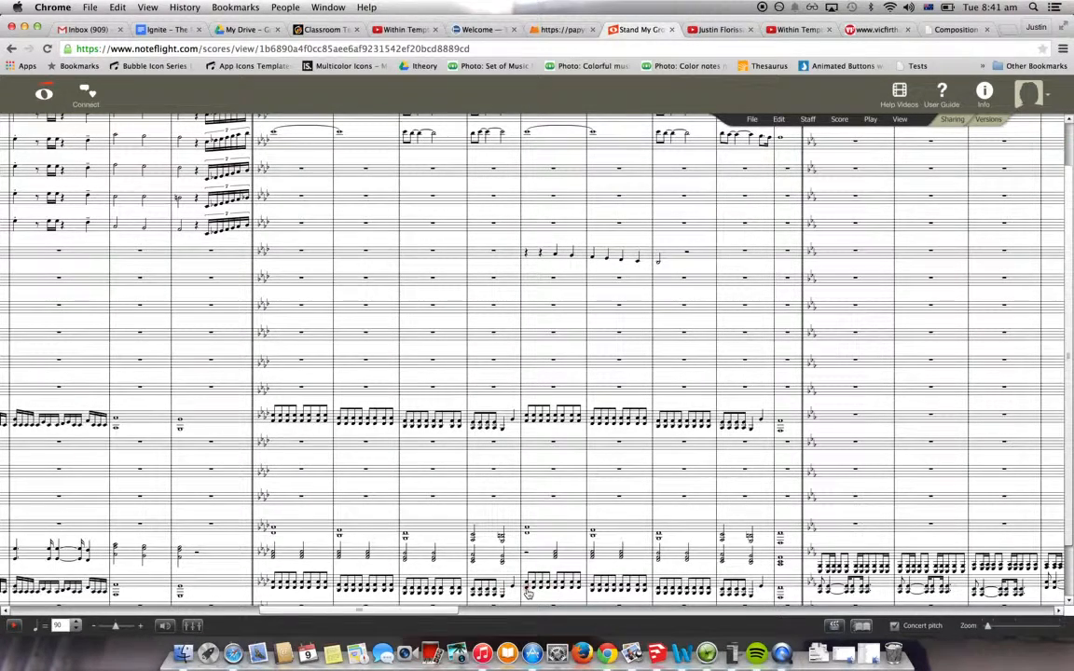
left_click(528, 588)
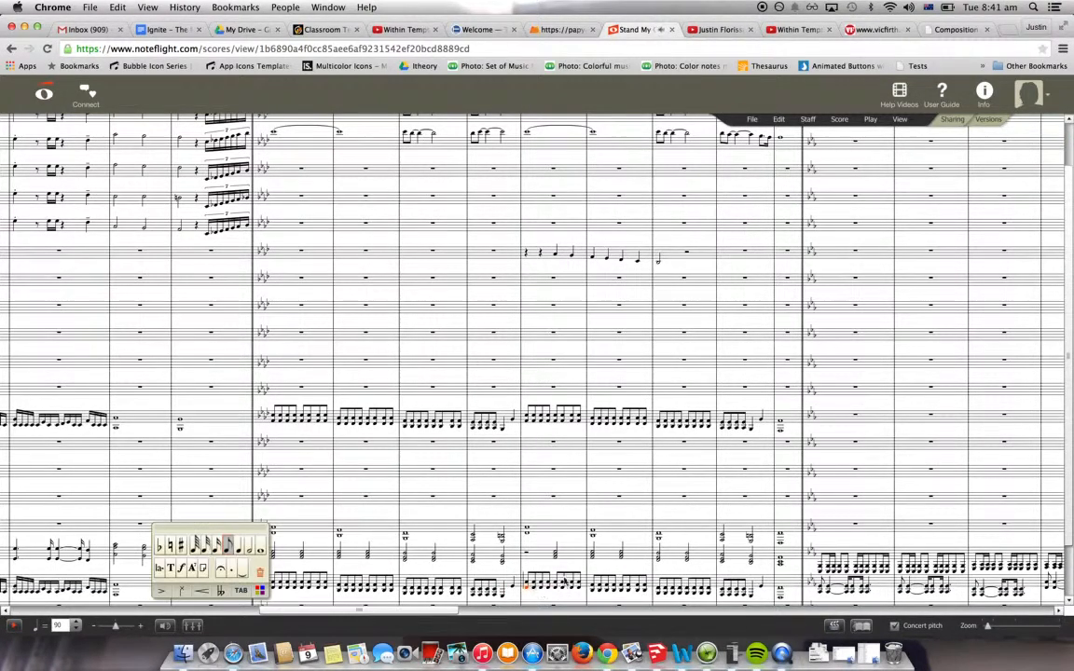
left_click(556, 559)
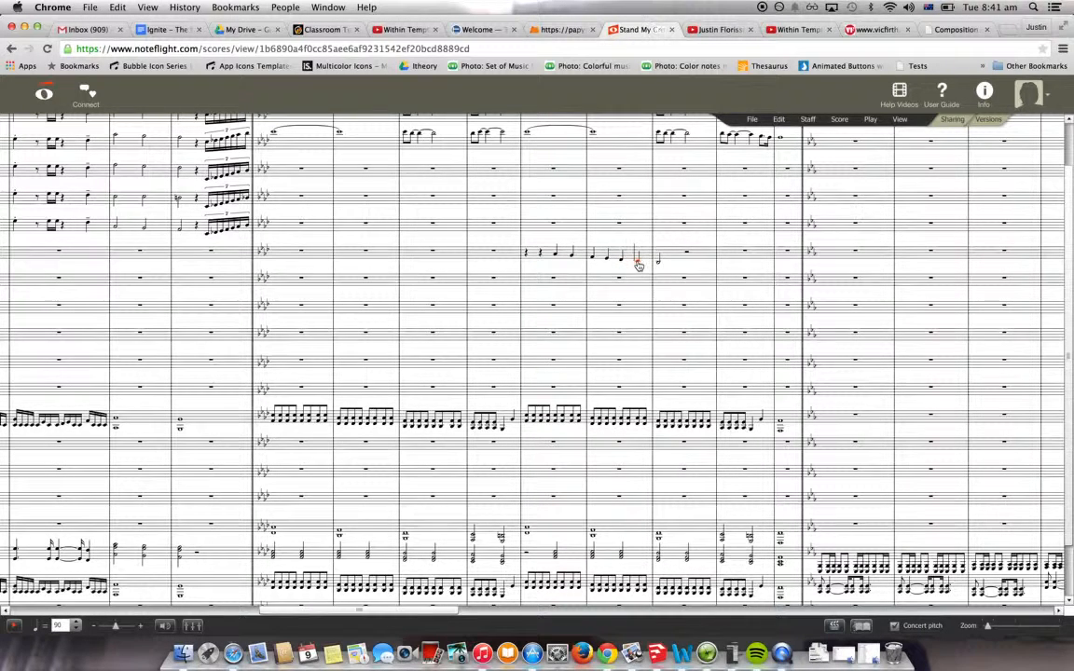
Change the half note starting measure 28 of the new chorus line to a whole note.
left_click(637, 262)
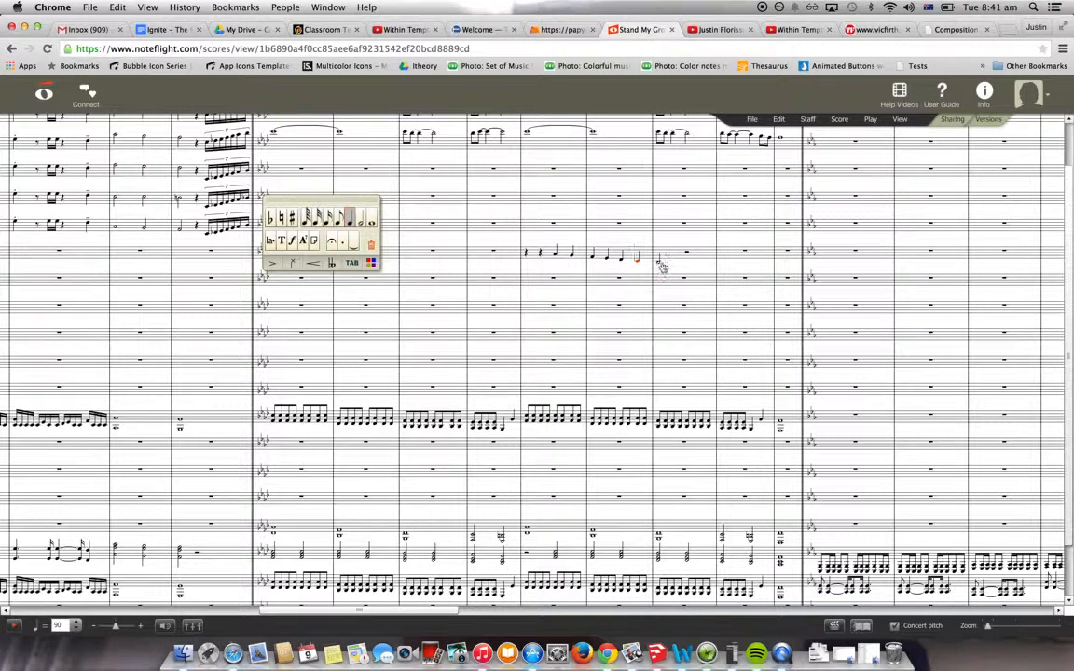
left_click(660, 265)
key("7")
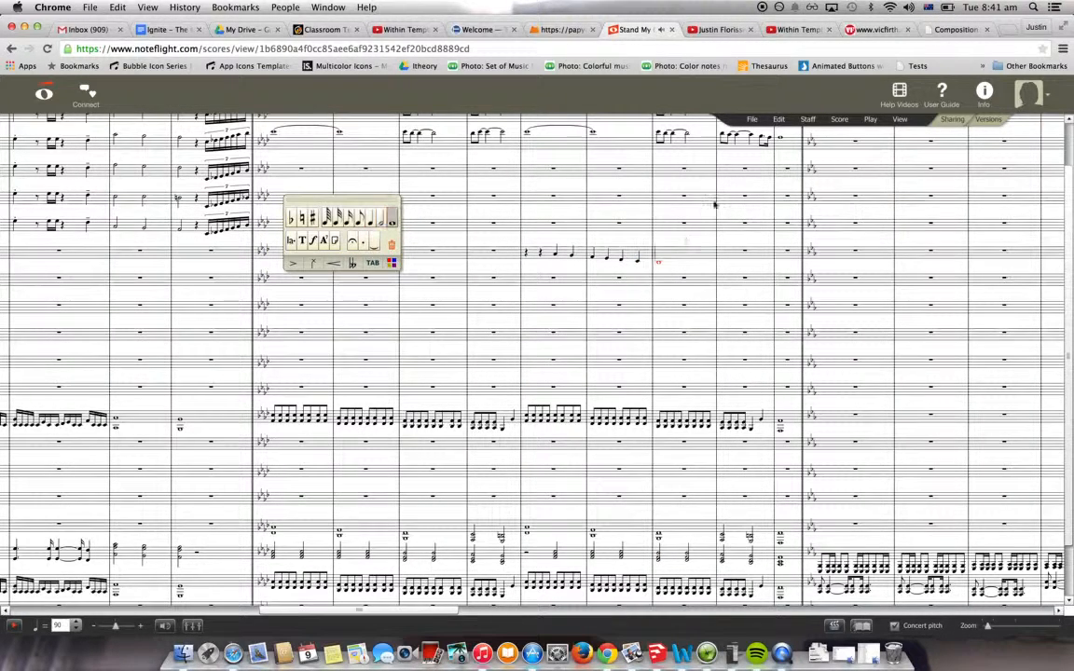
key("Escape")
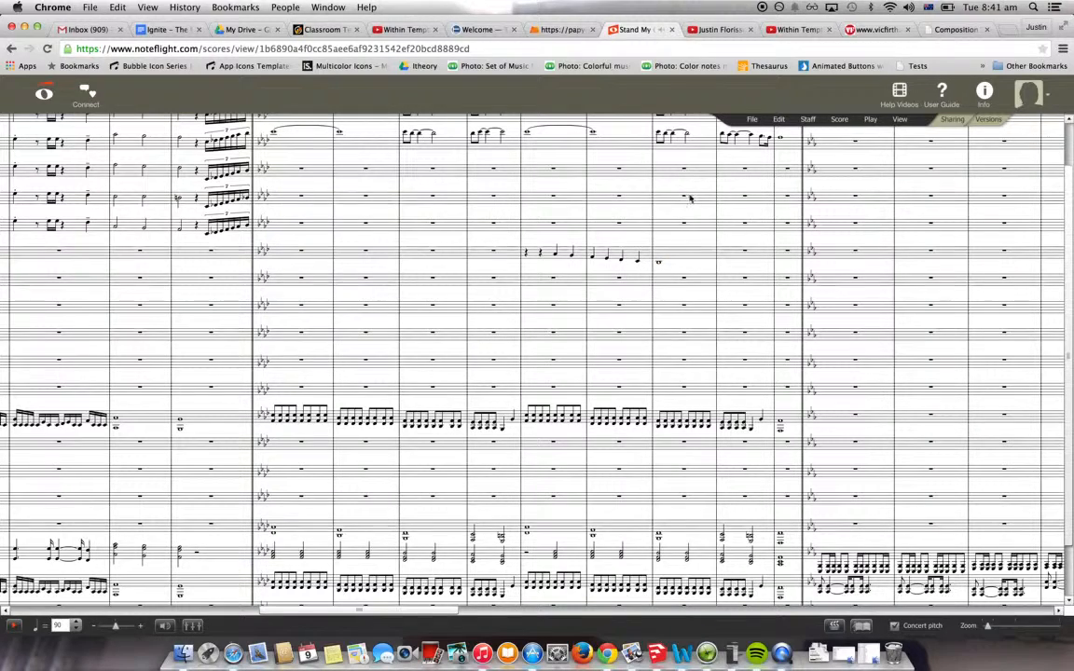
Play the score from measure 25 through measure 28 to hear the new line, and stop the playback.
scroll(1070, 291, "up", 3)
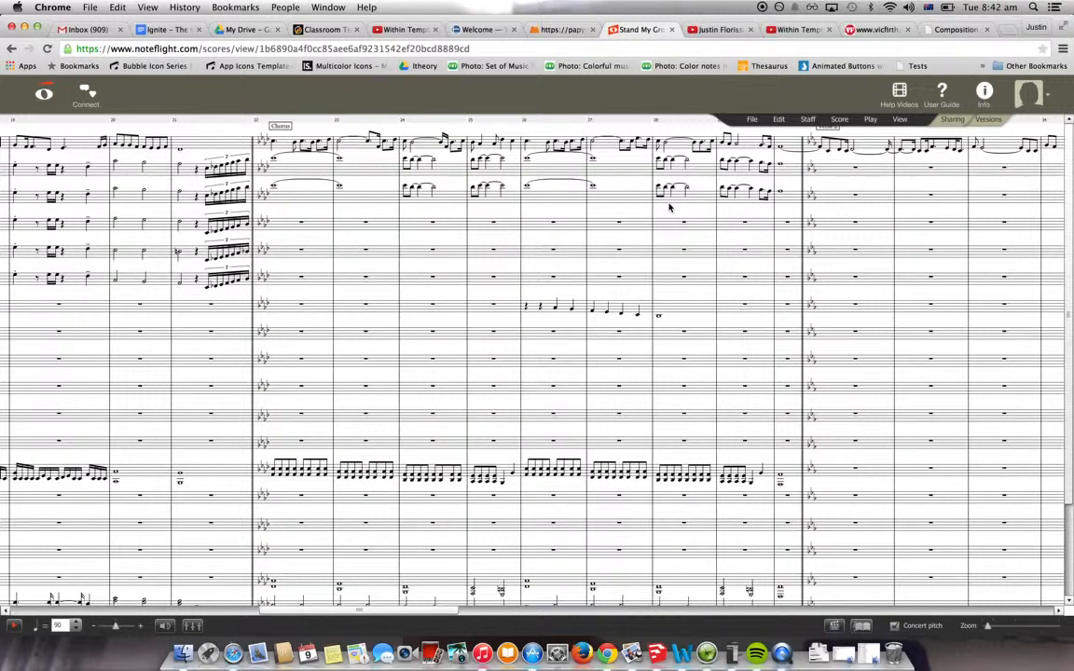
left_click(478, 122)
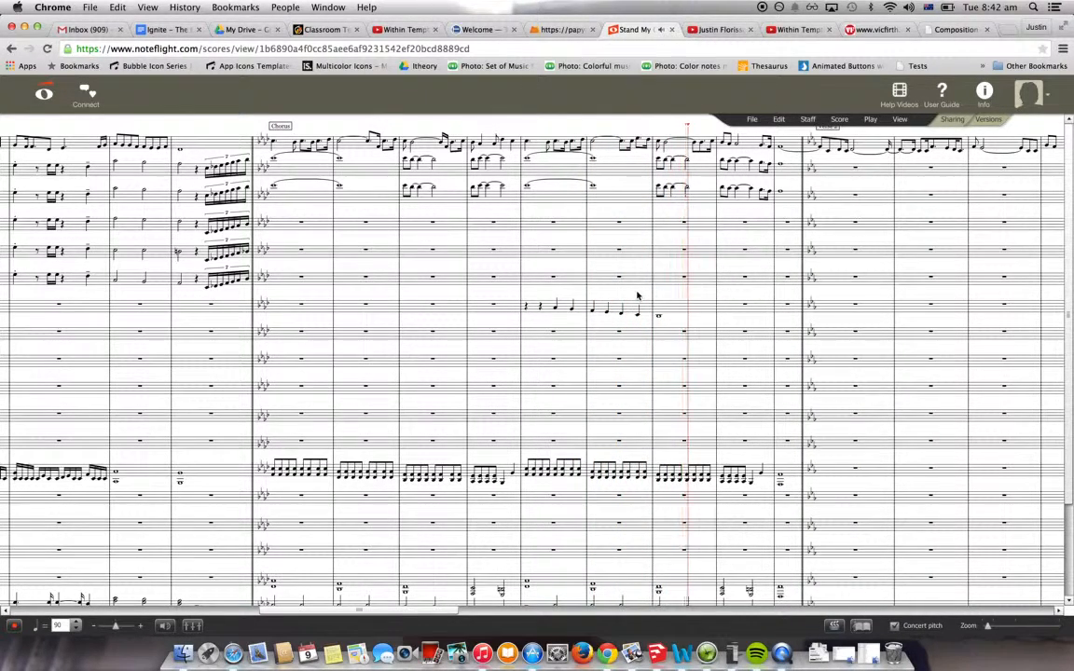
key("space")
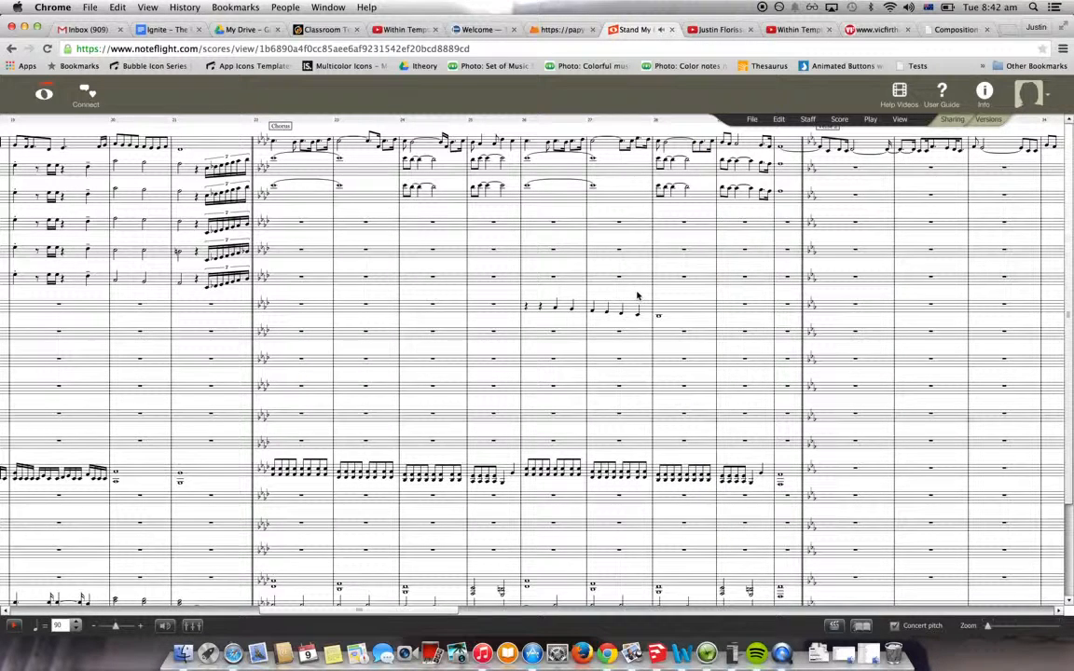
Copy measures 26 to 28 of the seventh visible staff into the same measures of the five staves beneath it.
double_click(546, 302)
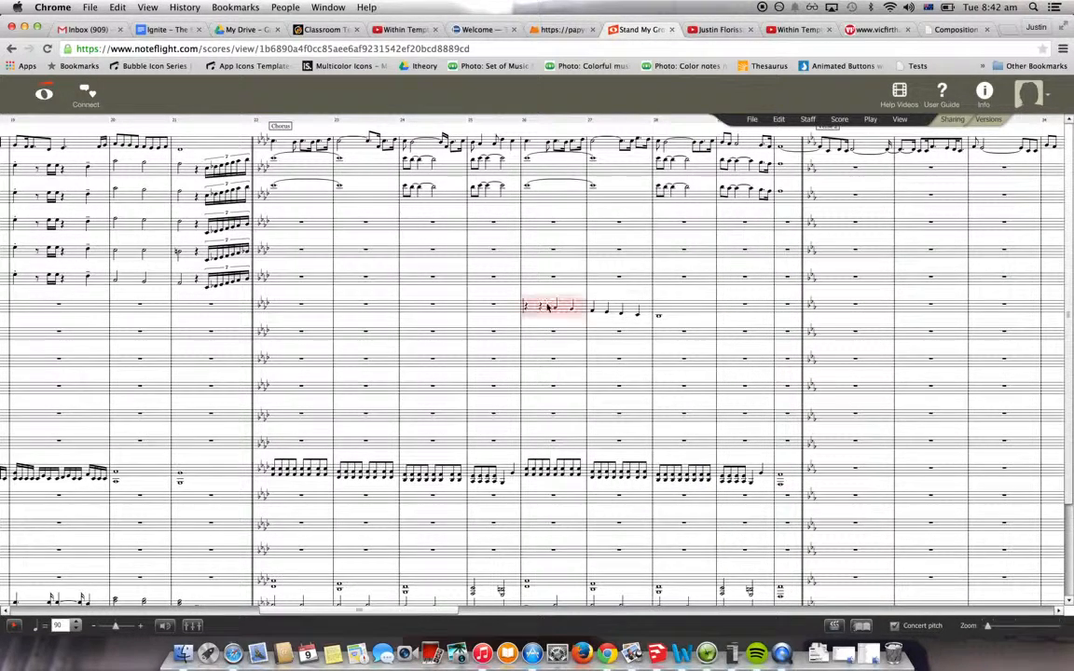
left_click(668, 316, "shift")
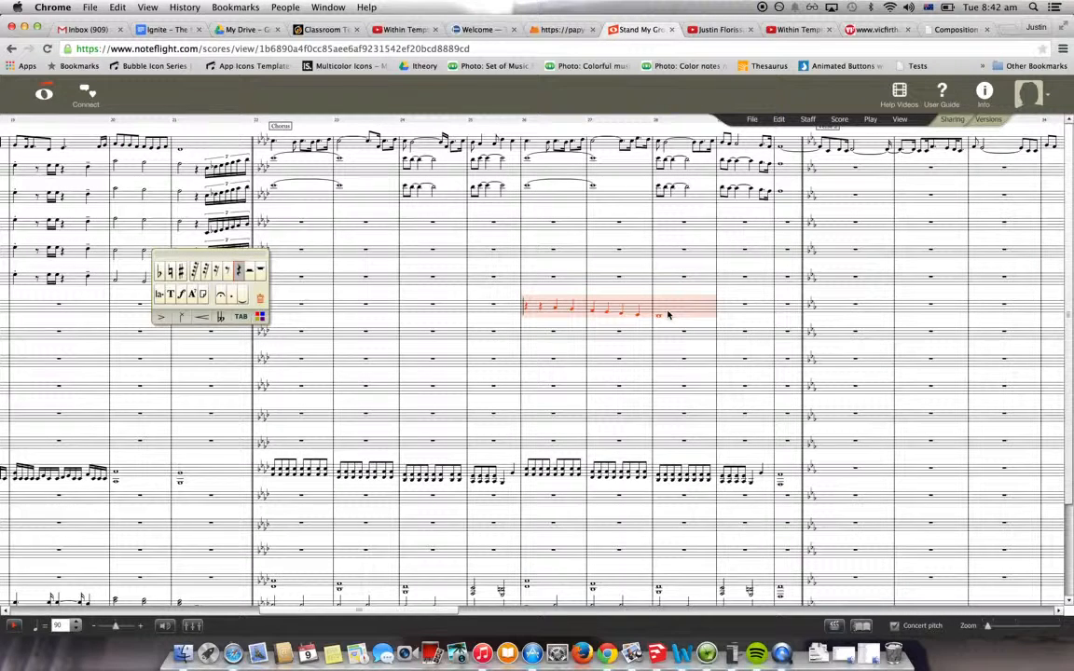
left_click(525, 337)
key("ctrl+v")
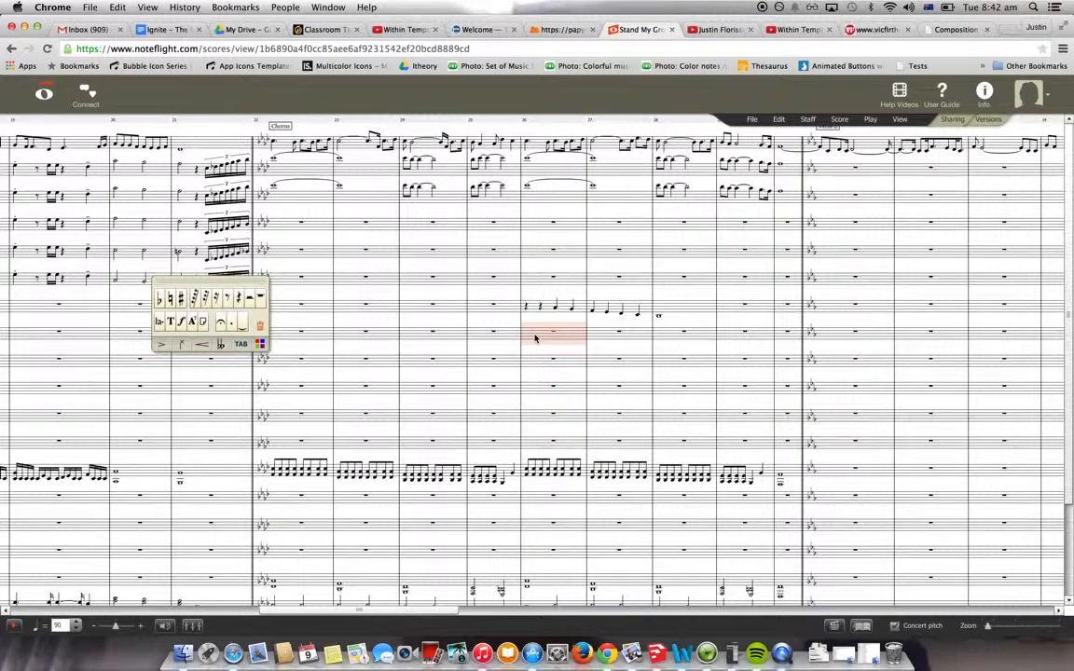
left_click(535, 363)
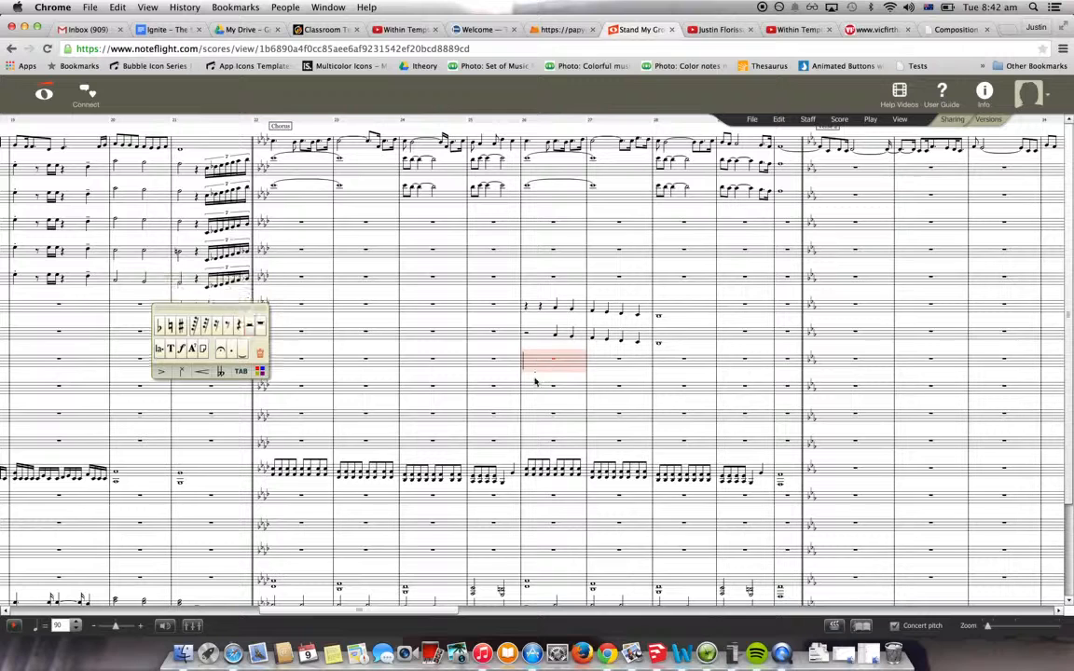
key("ctrl+v")
left_click(534, 392)
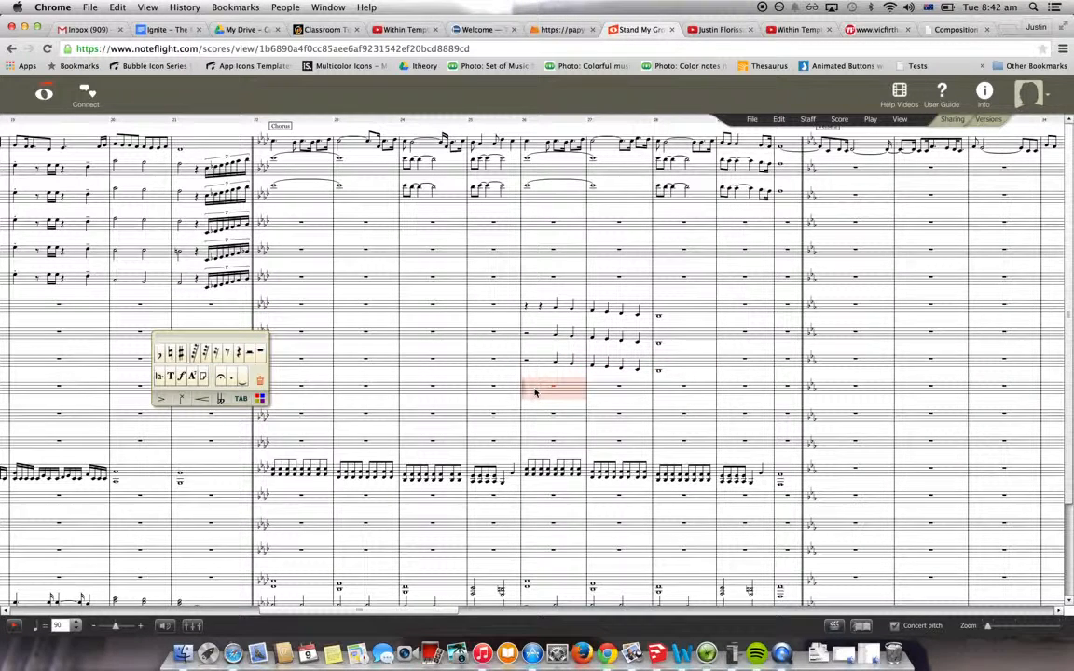
key("ctrl+v")
left_click(534, 413)
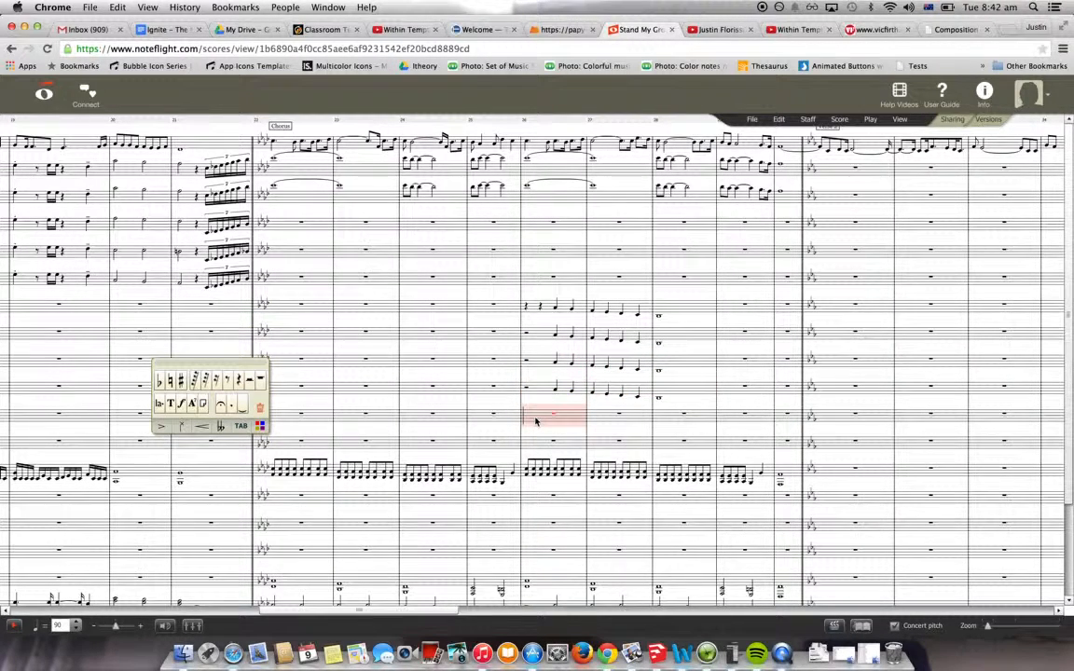
key("ctrl+v")
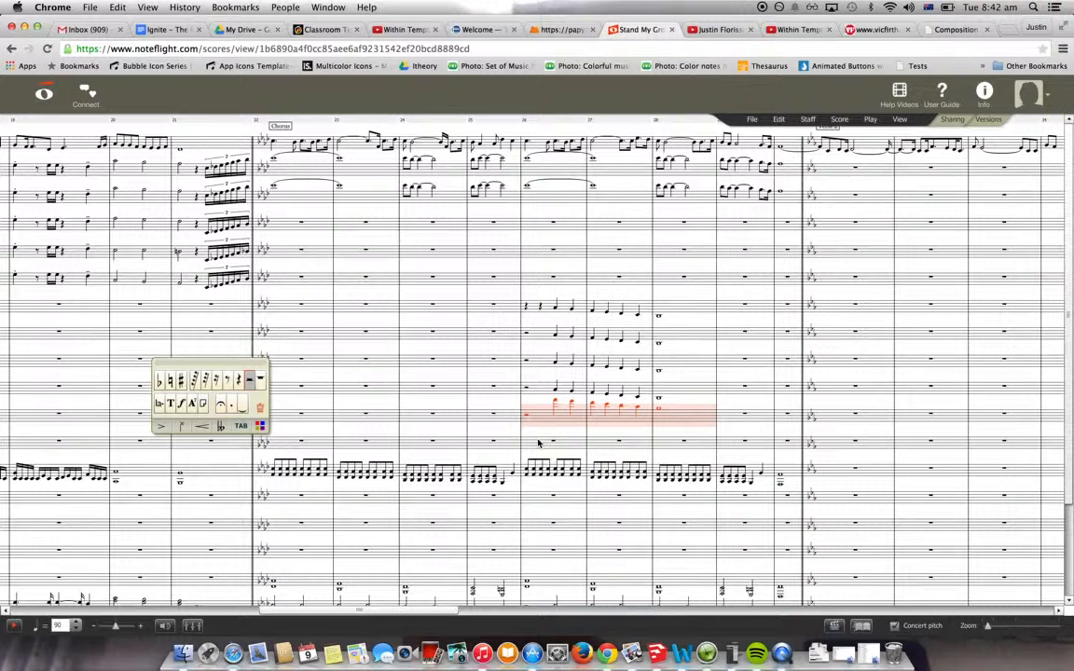
left_click(538, 441)
key("ctrl+v")
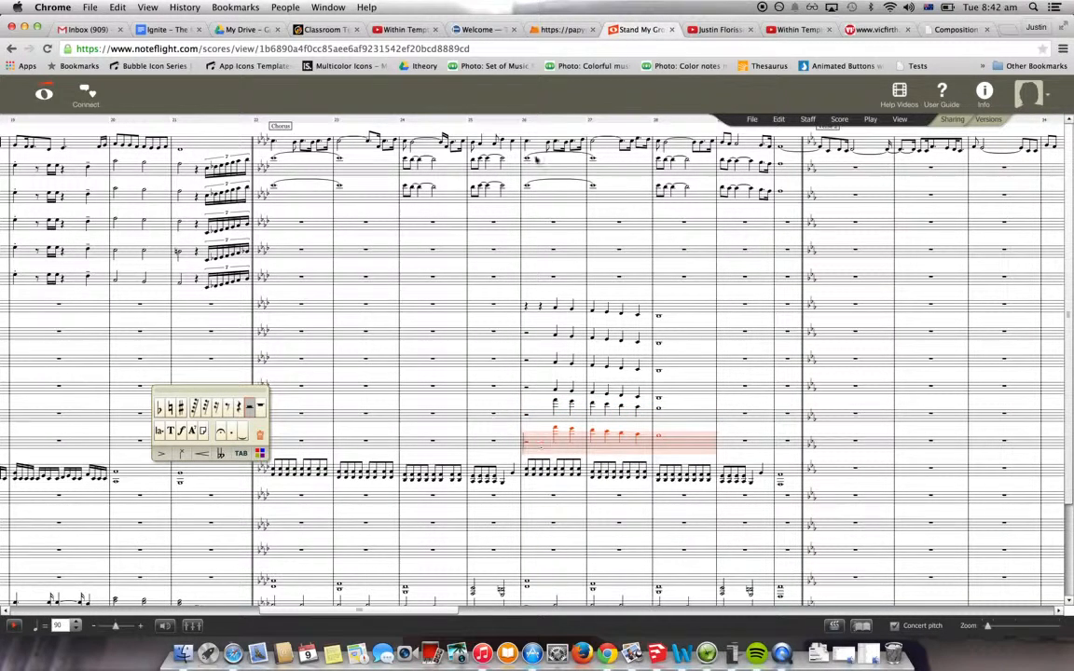
Play back the chorus up to measure 28 to hear the line doubled across the six staves, and clear the selection.
key("space")
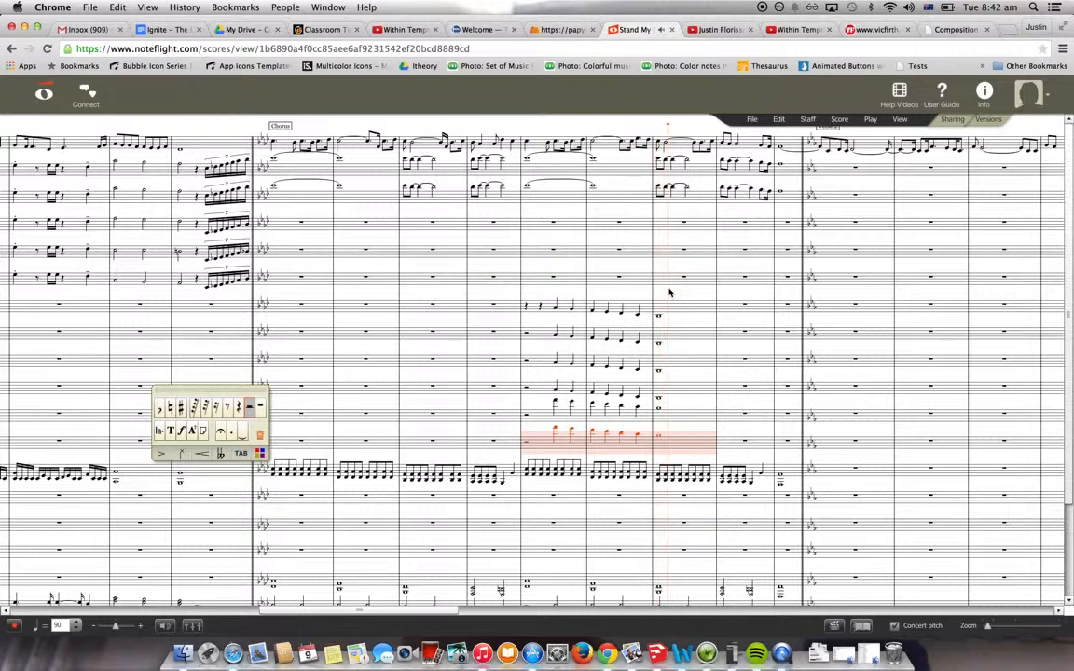
key("space")
left_click(685, 326)
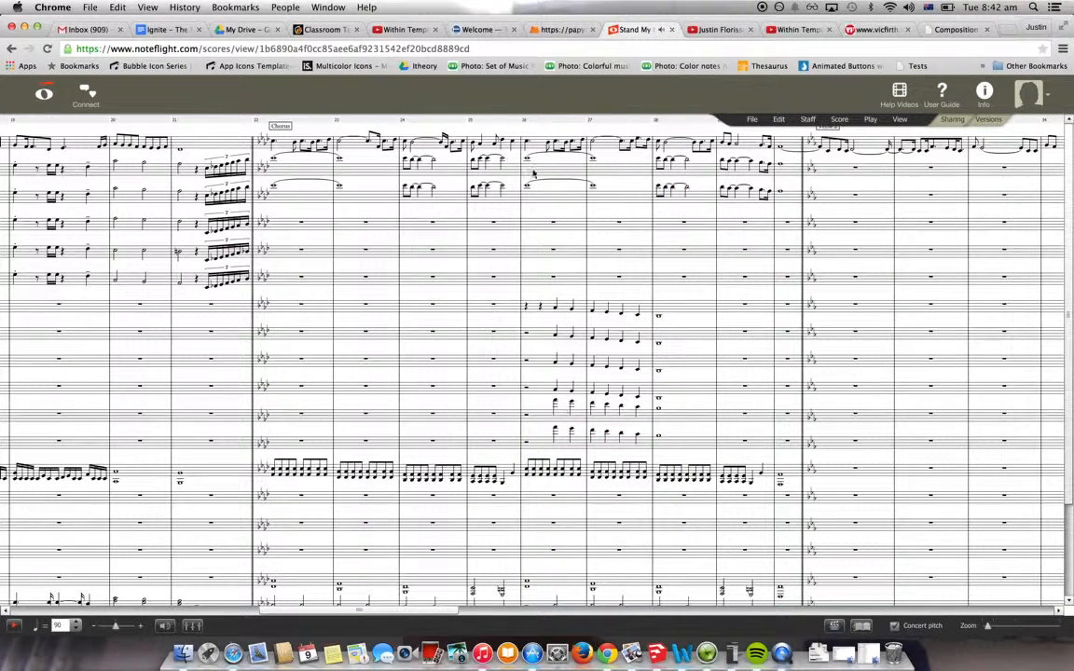
Add an mf dynamic at the first rest of measure 26 in the seventh visible staff and copy it to the five staves beneath.
left_click(526, 305)
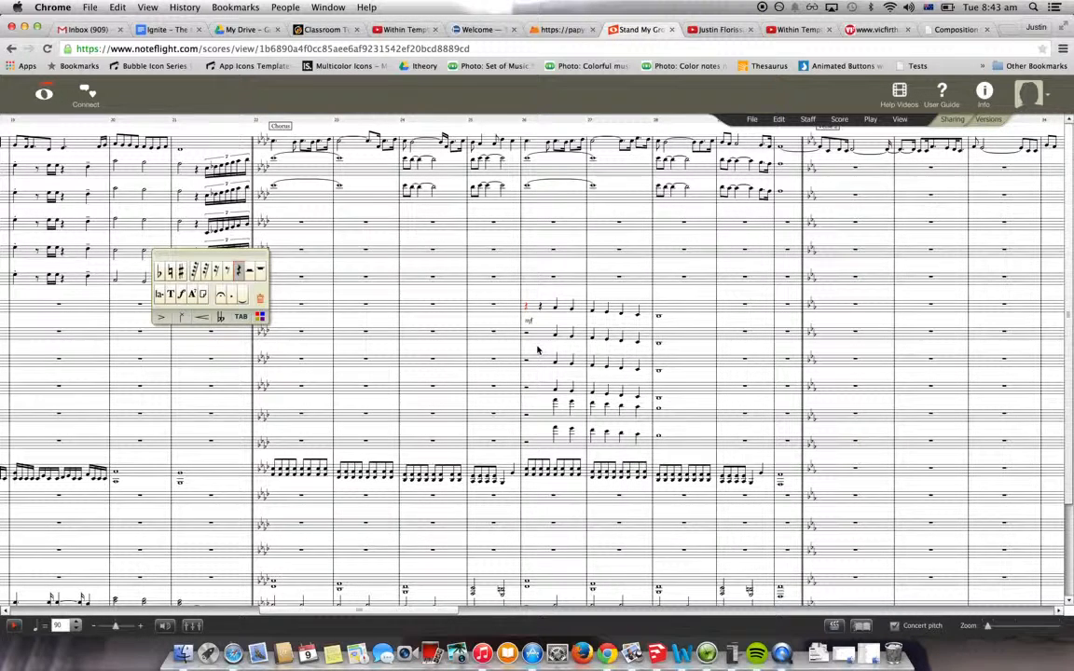
left_click(528, 324)
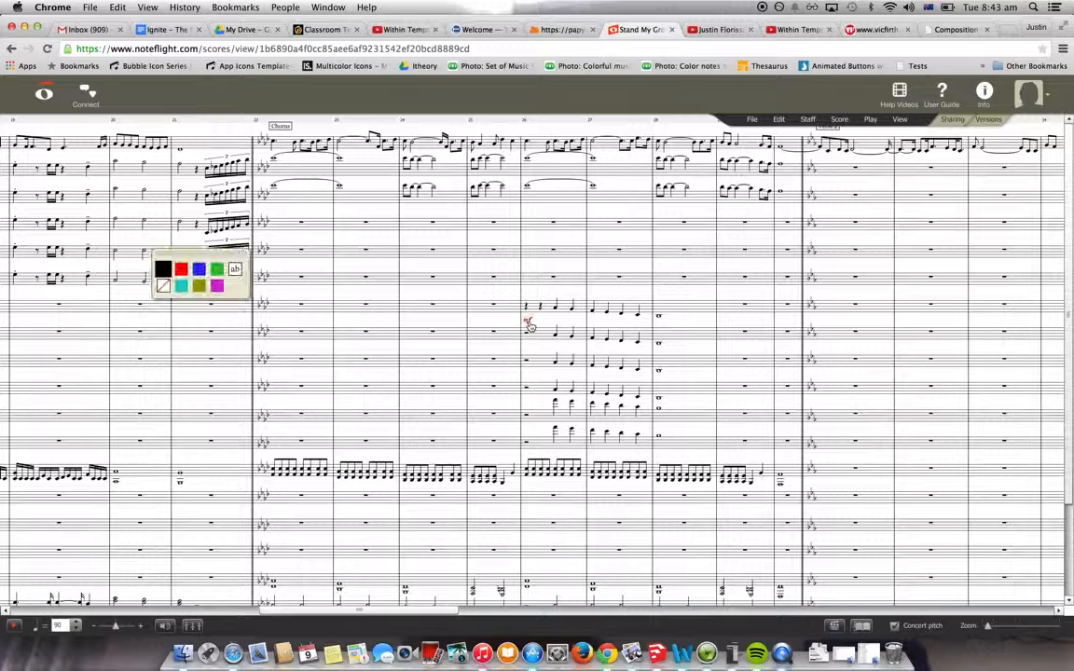
left_click(529, 336)
key("super+v")
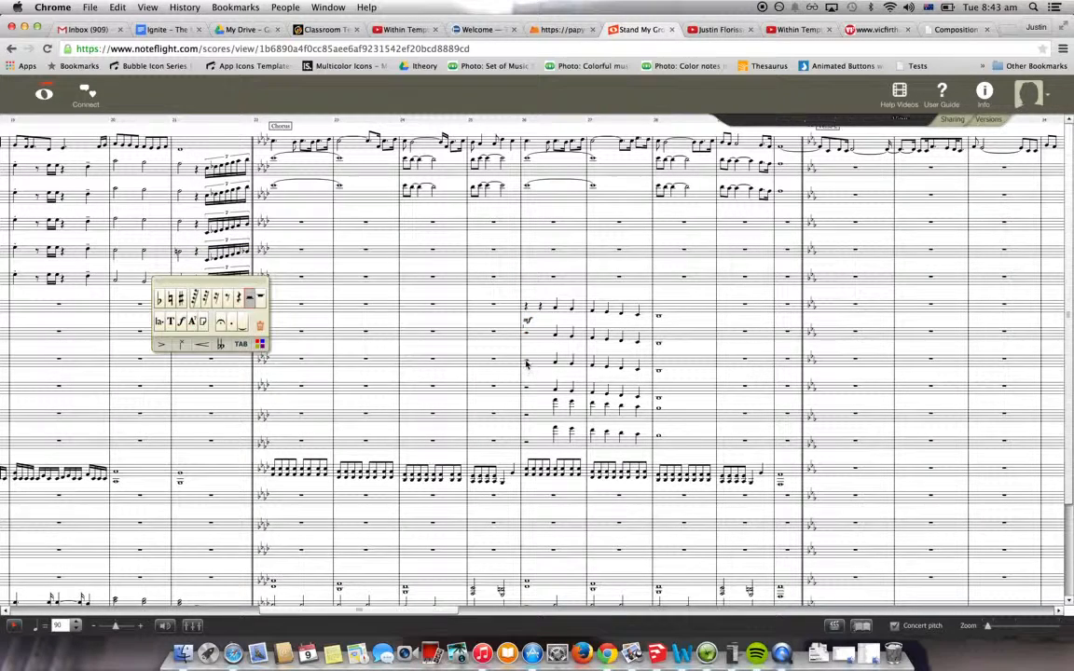
left_click(527, 364)
key("super+v")
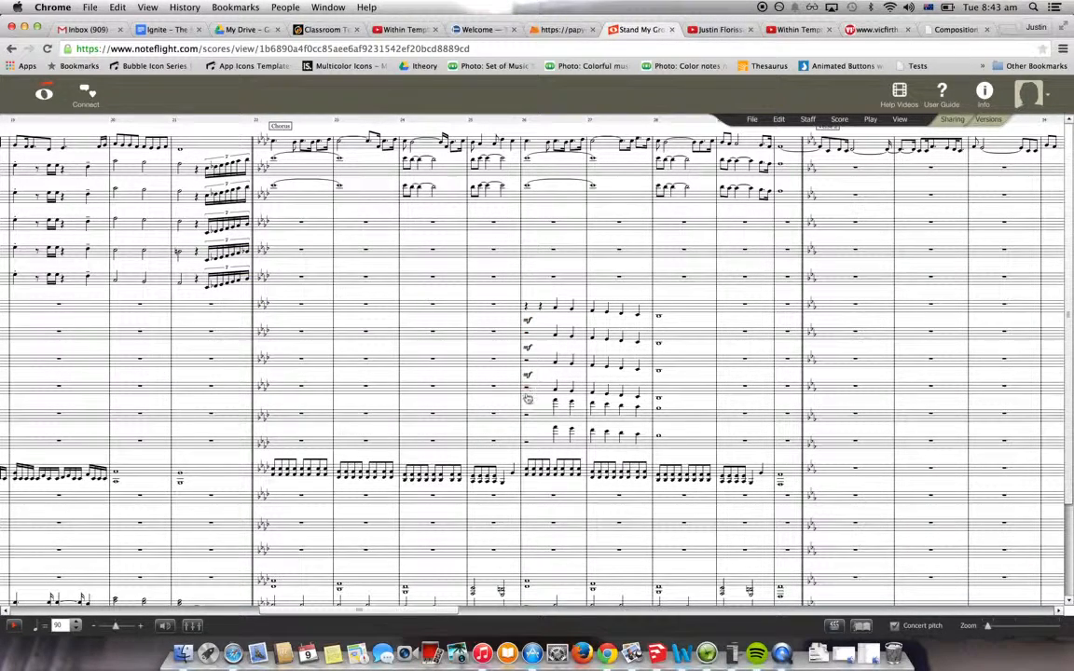
left_click(529, 419)
key("super+v")
left_click(528, 446)
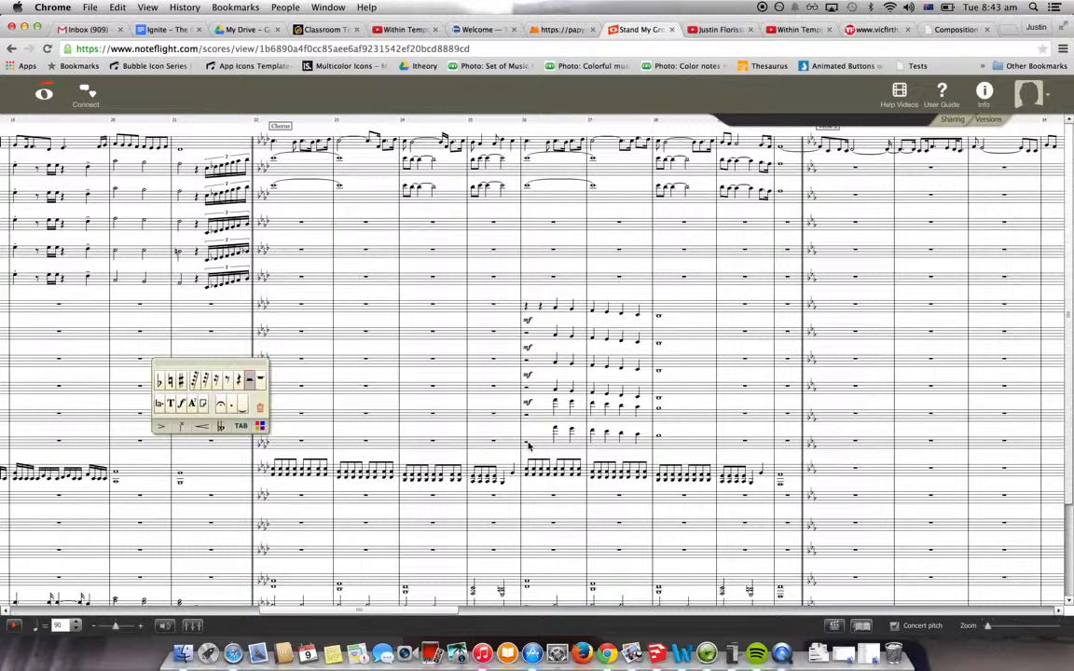
key("super+v")
key("super+v")
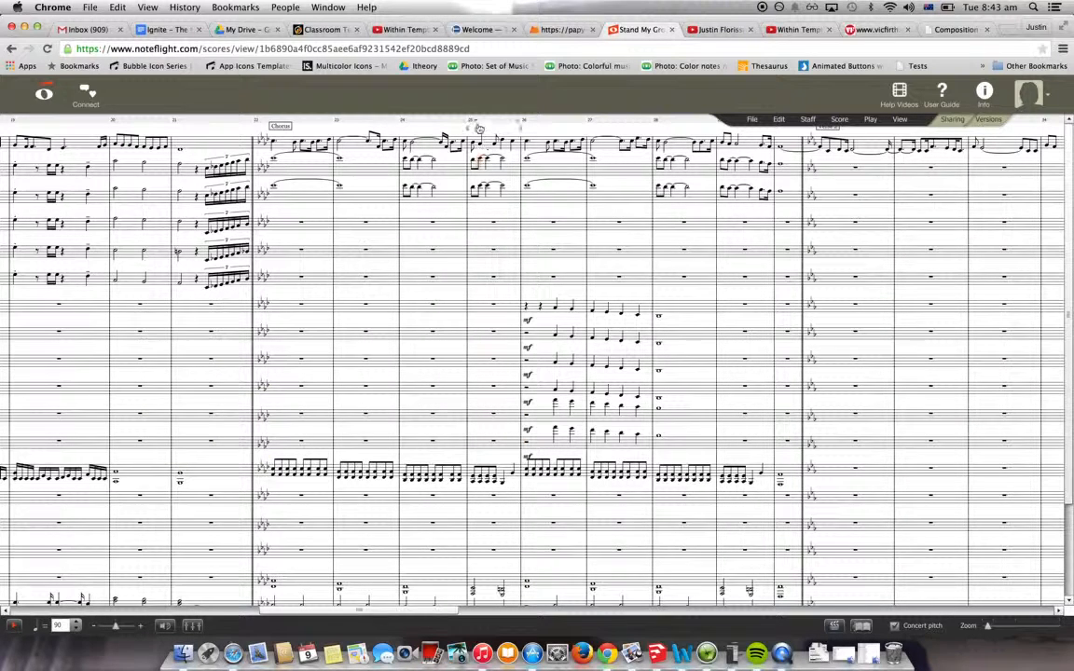
Play the score from measure 25 to check the balance, and switch to the Stand My Ground video on YouTube to replay from 1:06.
key("space")
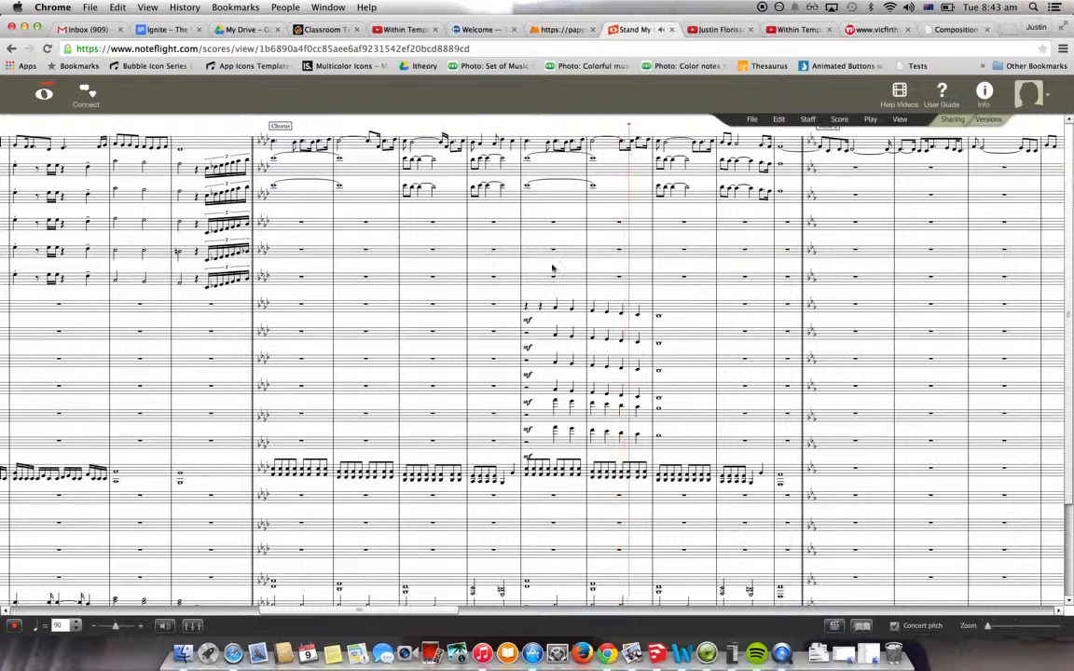
key("space")
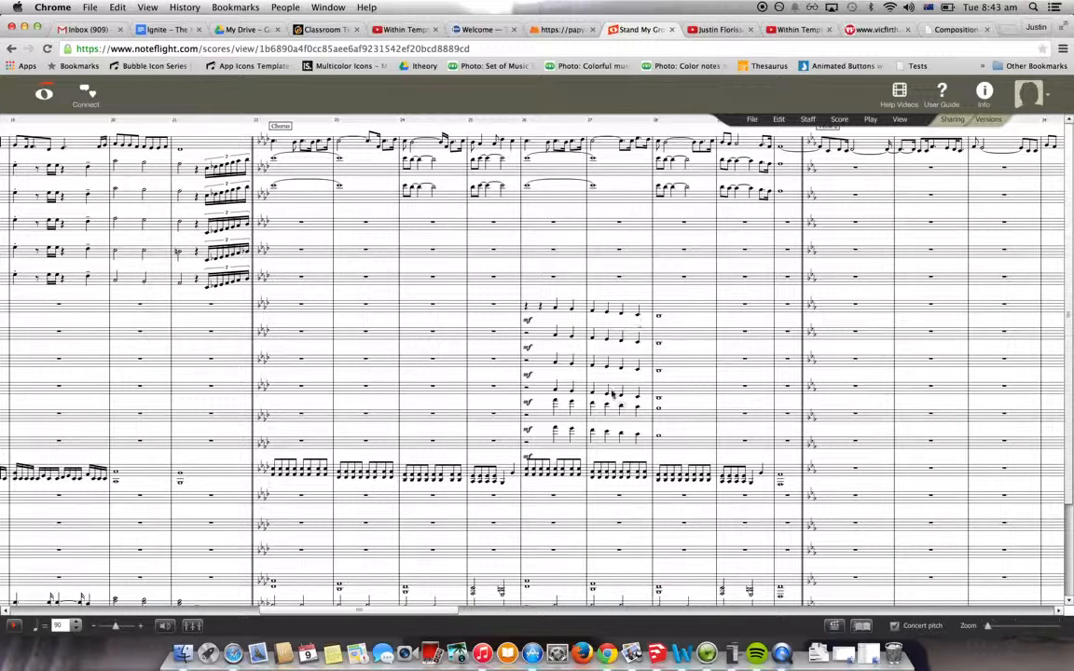
left_click(793, 30)
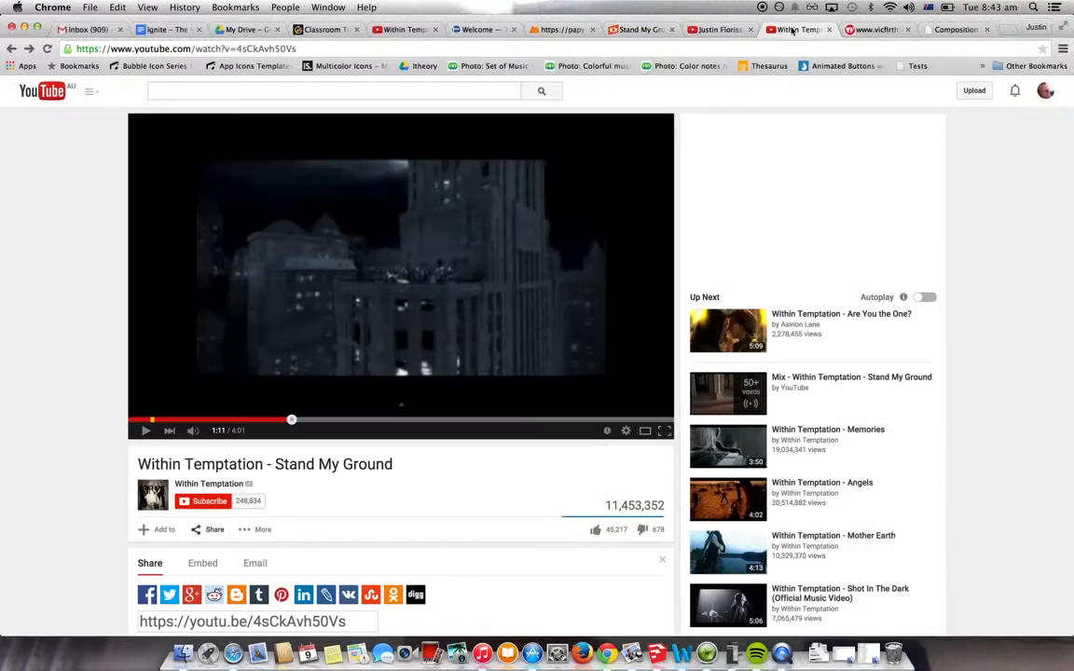
left_click(280, 420)
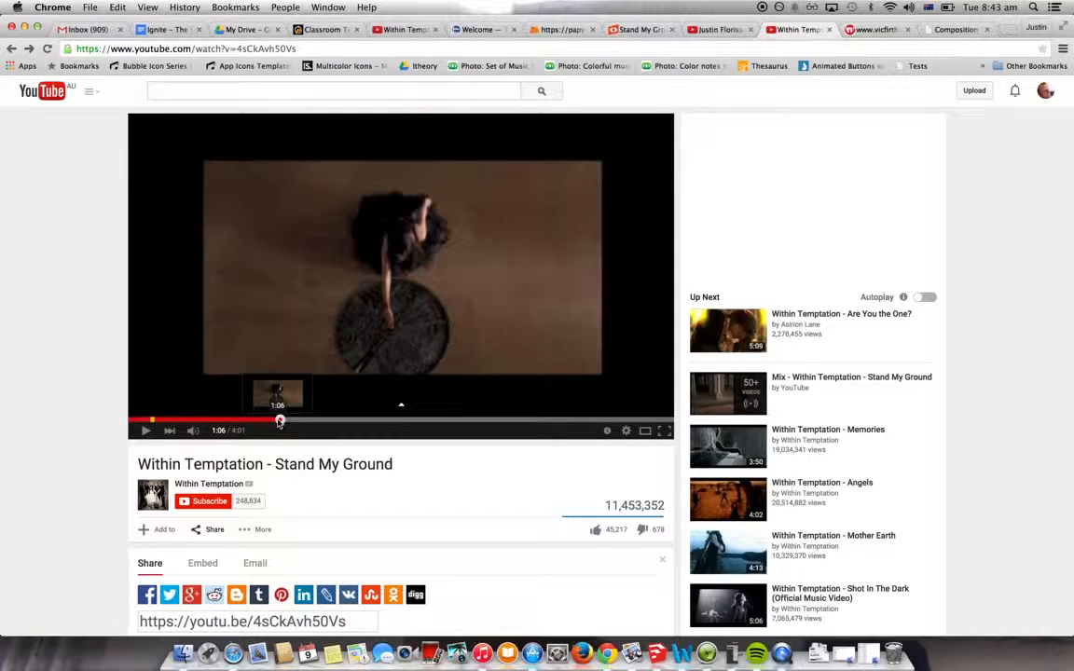
left_click(146, 430)
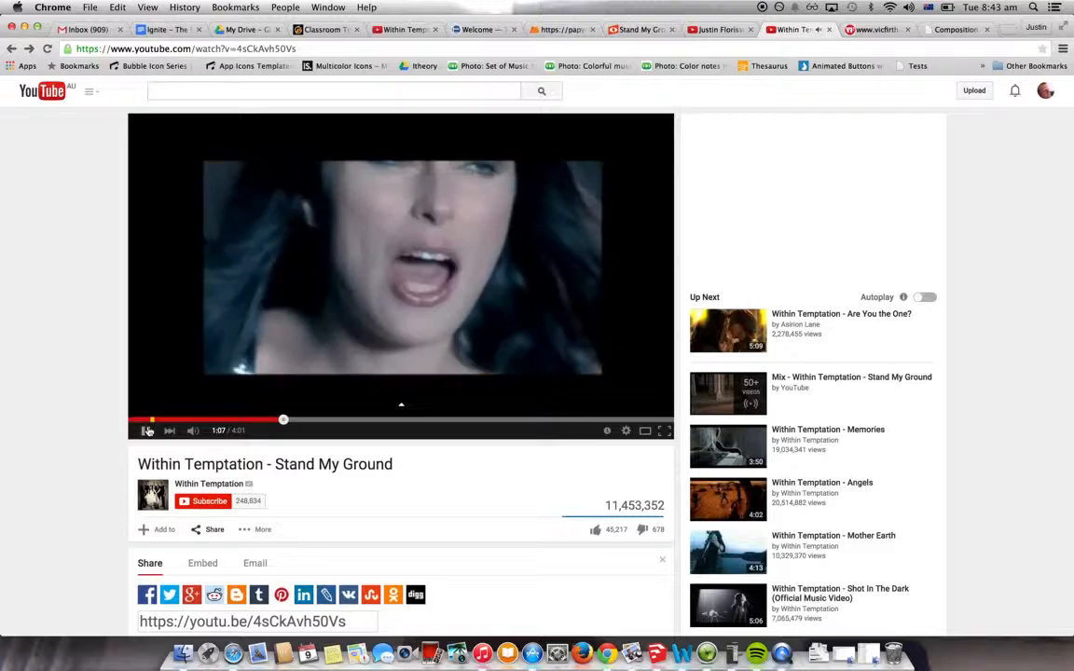